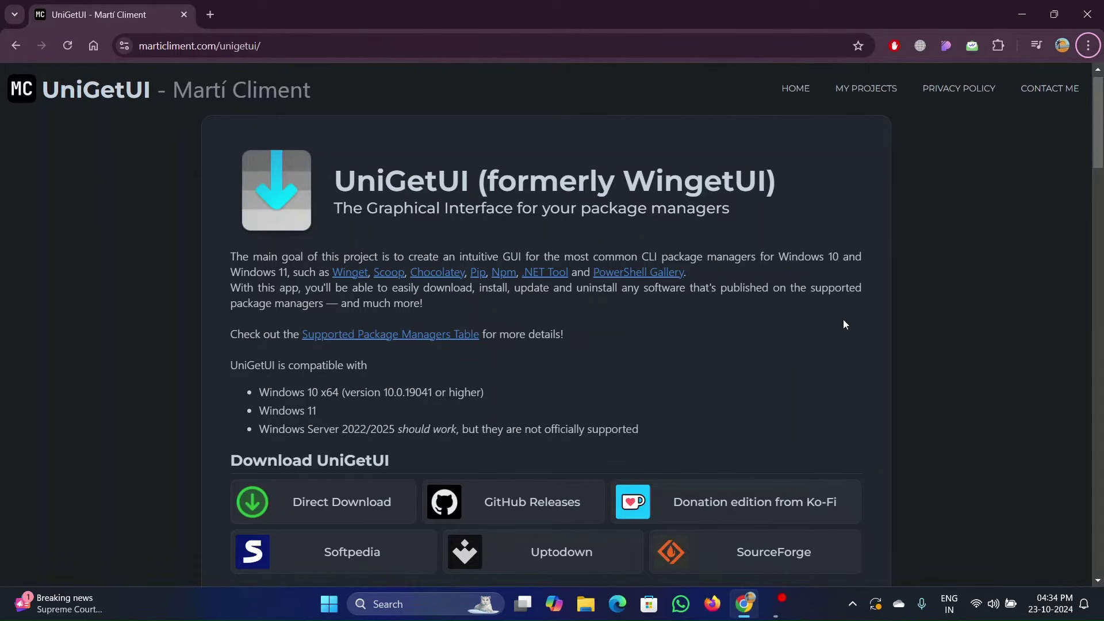
Step: Review the Windows versions that UniGetUI is compatible with on its website
drag(282, 395, 454, 398)
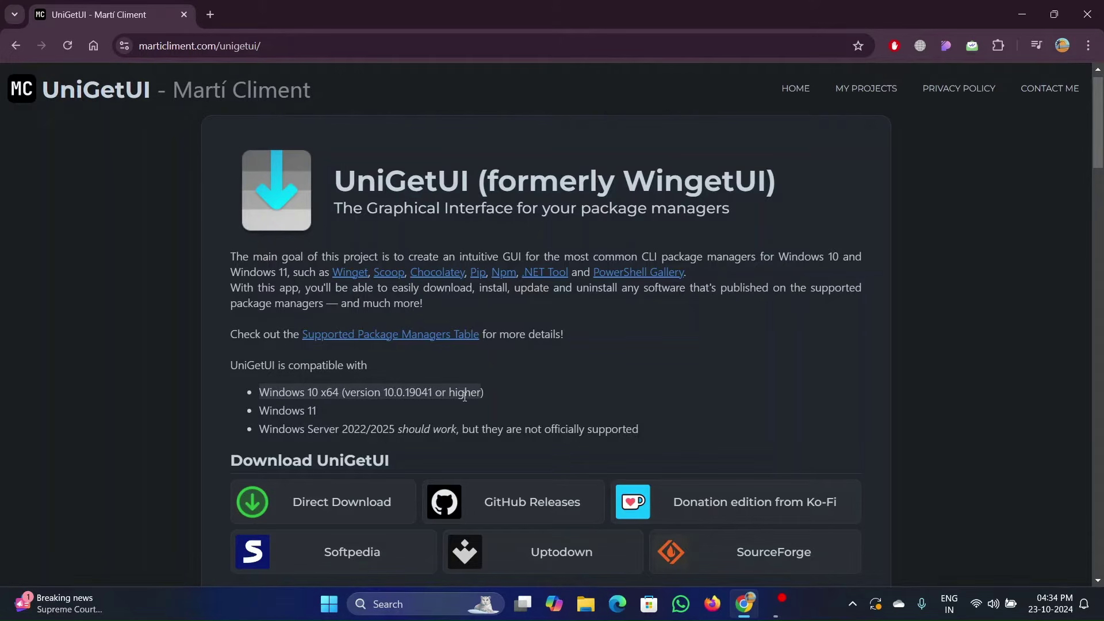
click(274, 397)
double_click(265, 413)
click(319, 406)
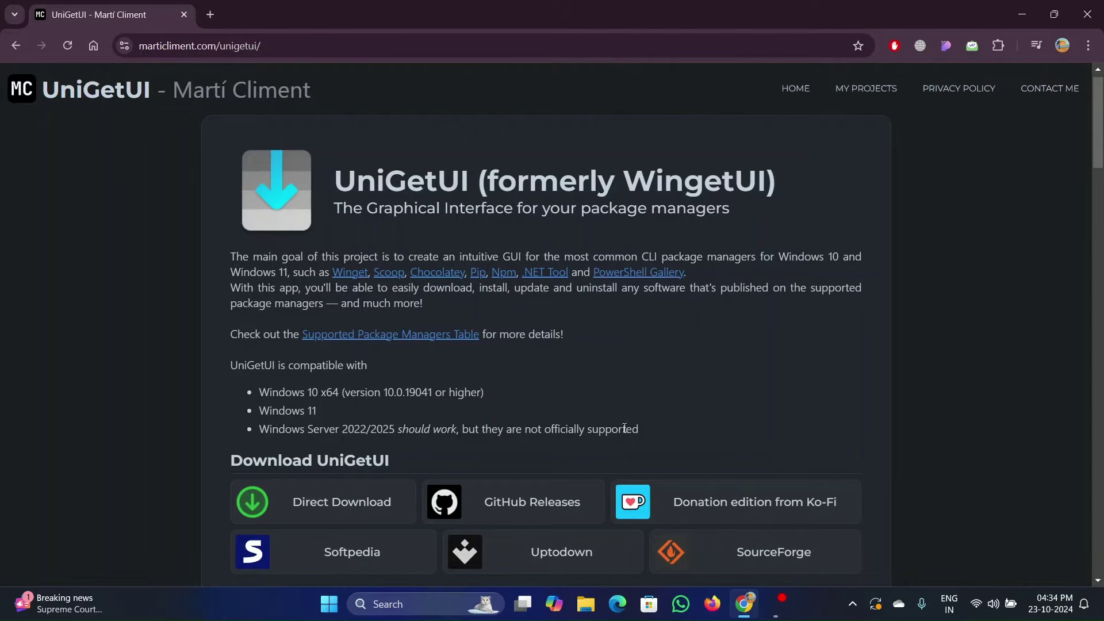
drag(625, 428, 654, 431)
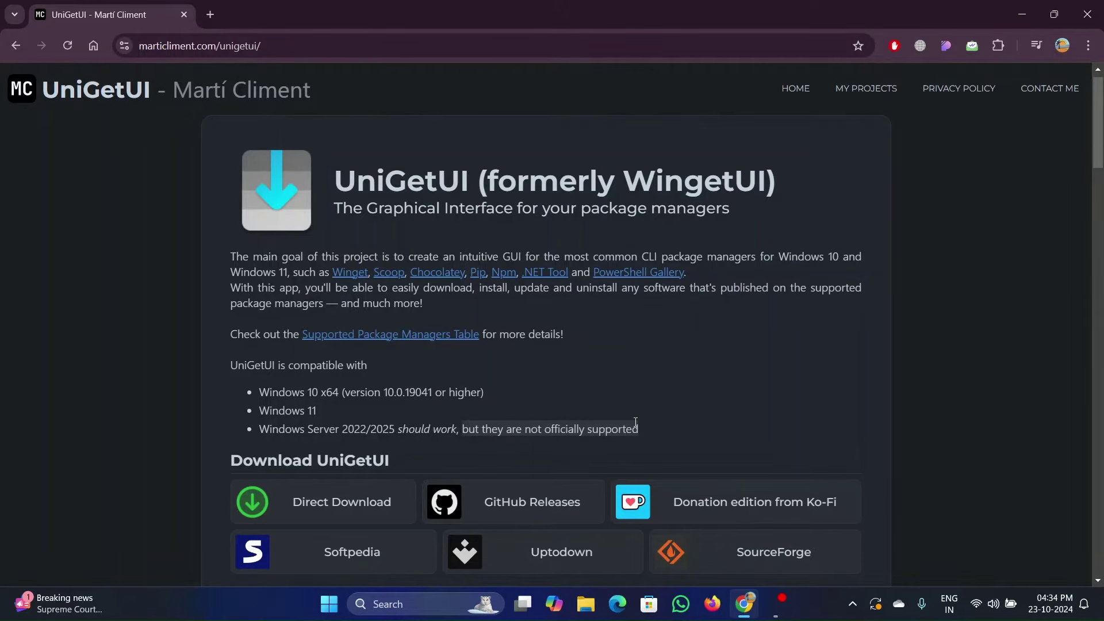
click(652, 426)
Step: Download the UniGetUI installer directly from the website, save it in D:\Apps, and check its download progress
scroll(678, 354, down, 4)
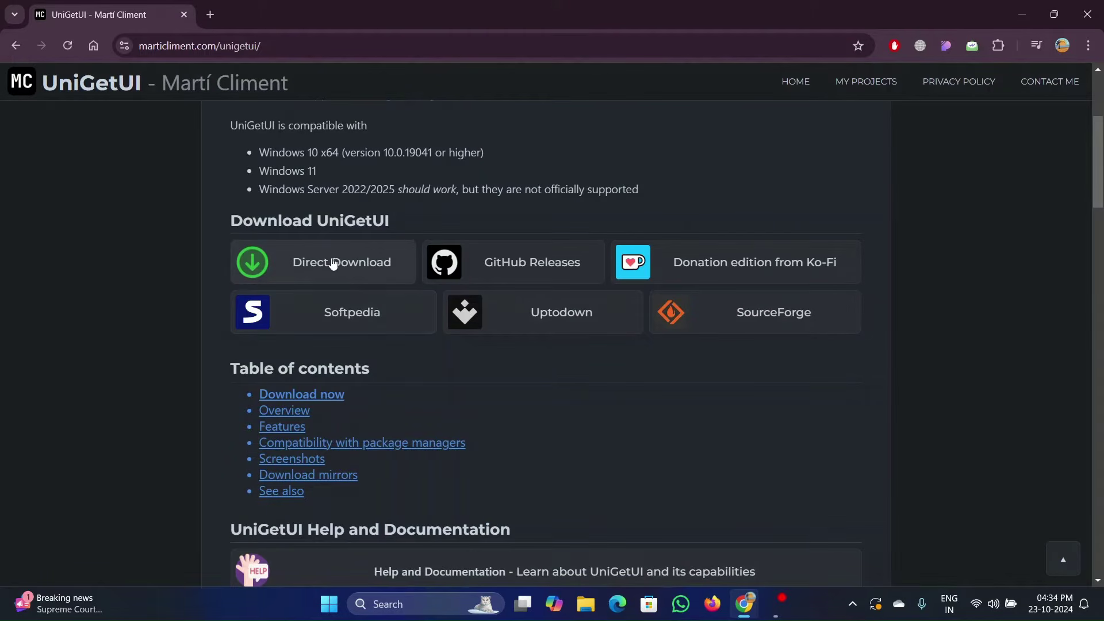
click(333, 263)
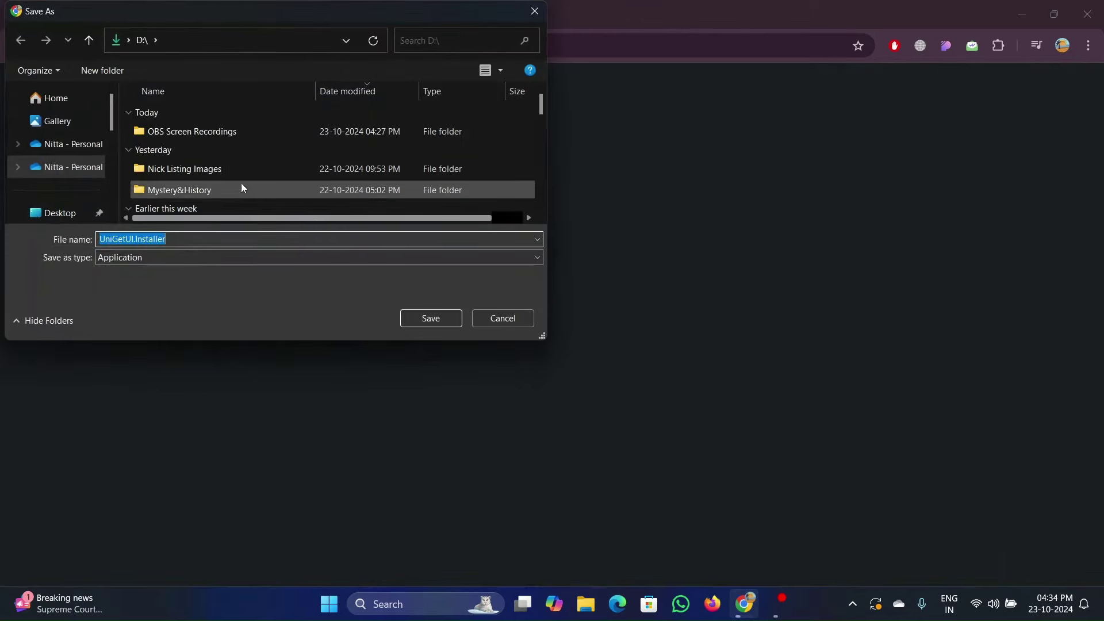
scroll(221, 174, down, 1)
double_click(202, 178)
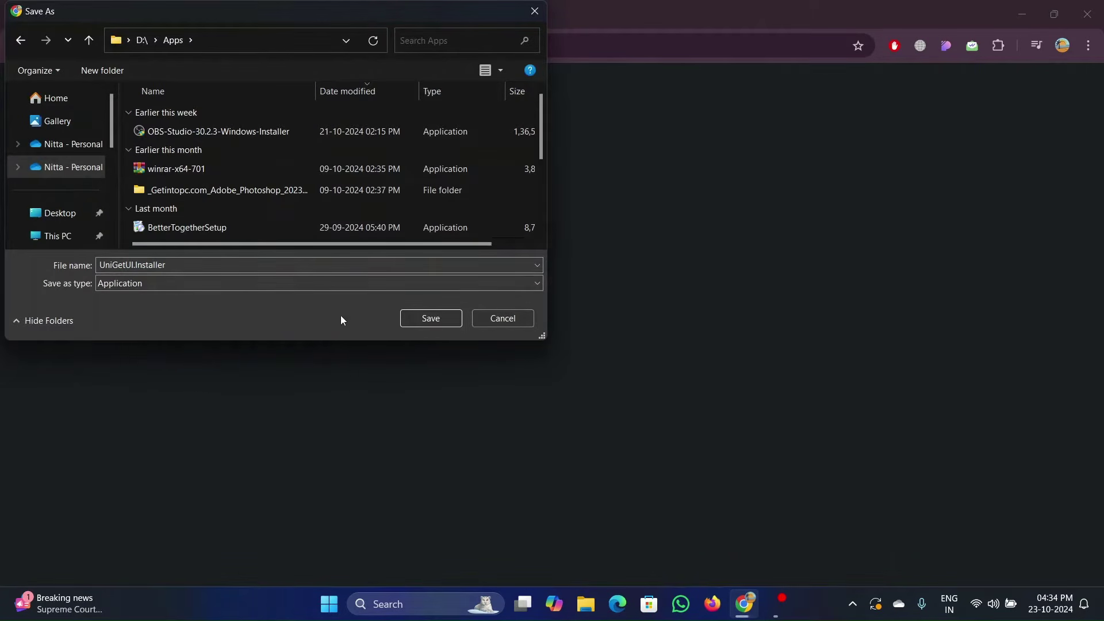
click(437, 320)
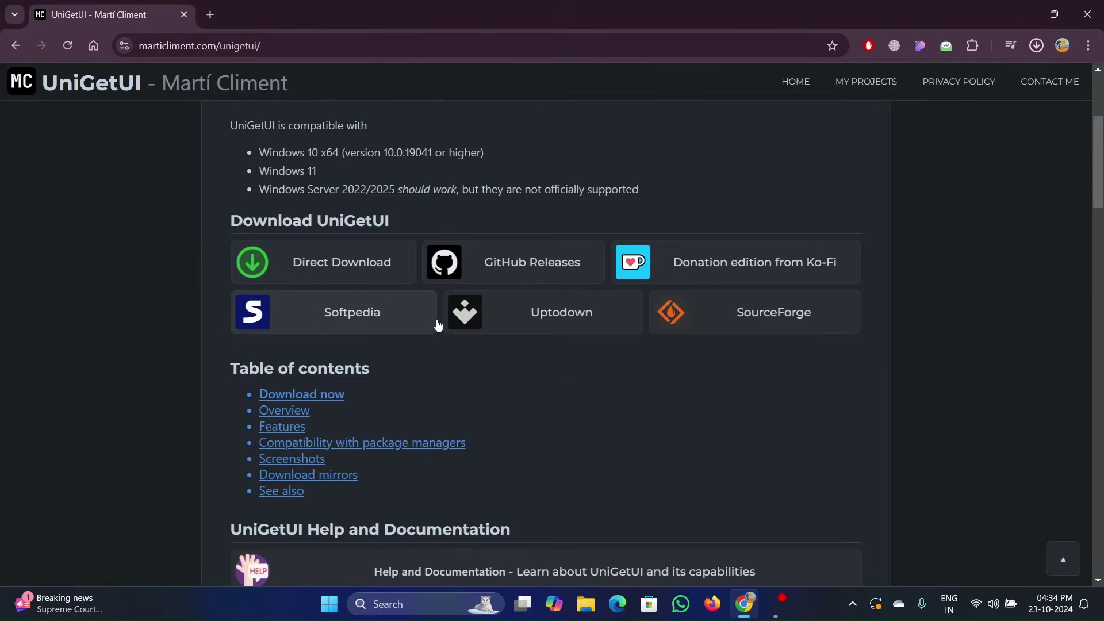
click(1039, 46)
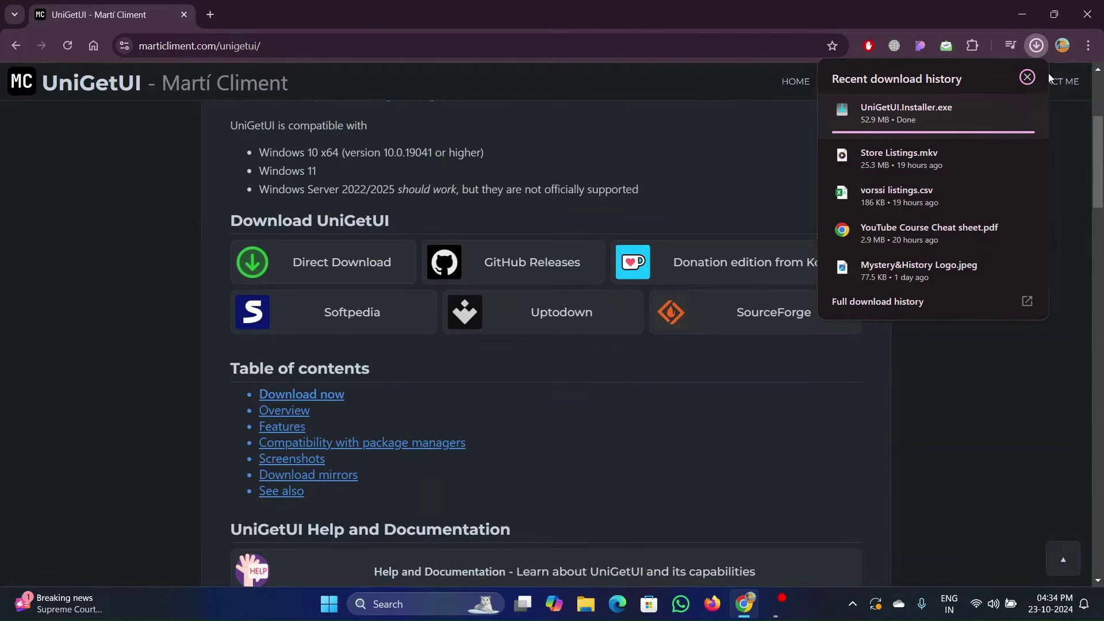
click(1037, 46)
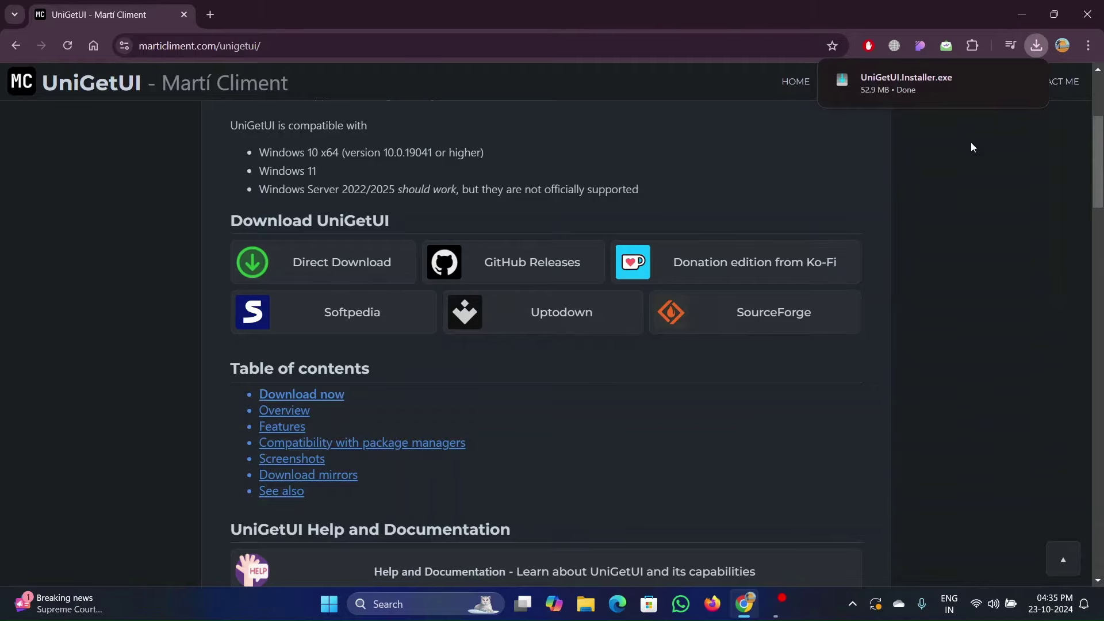
Step: Switch to File Explorer, run UniGetUI.Installer from D:\Apps, and choose to install for all users
click(1022, 14)
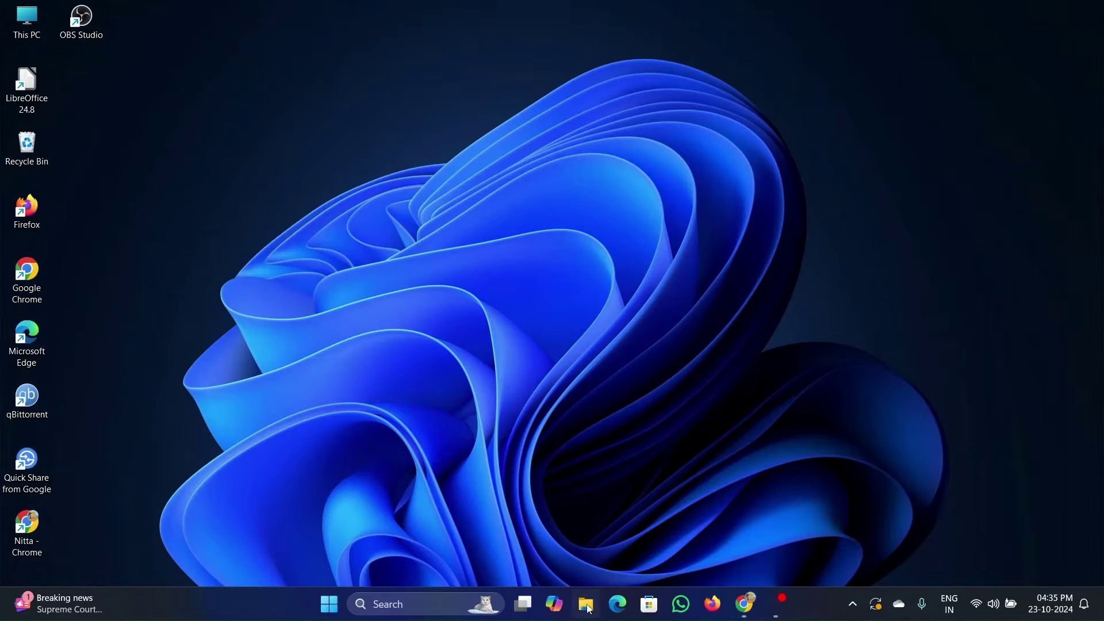
click(587, 605)
click(85, 272)
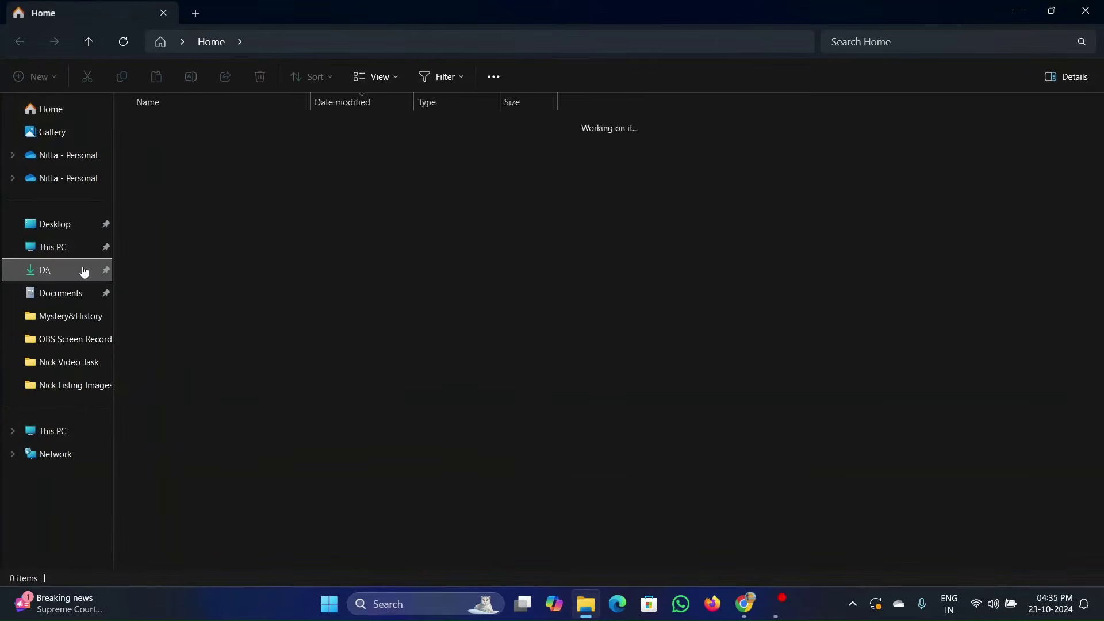
double_click(191, 144)
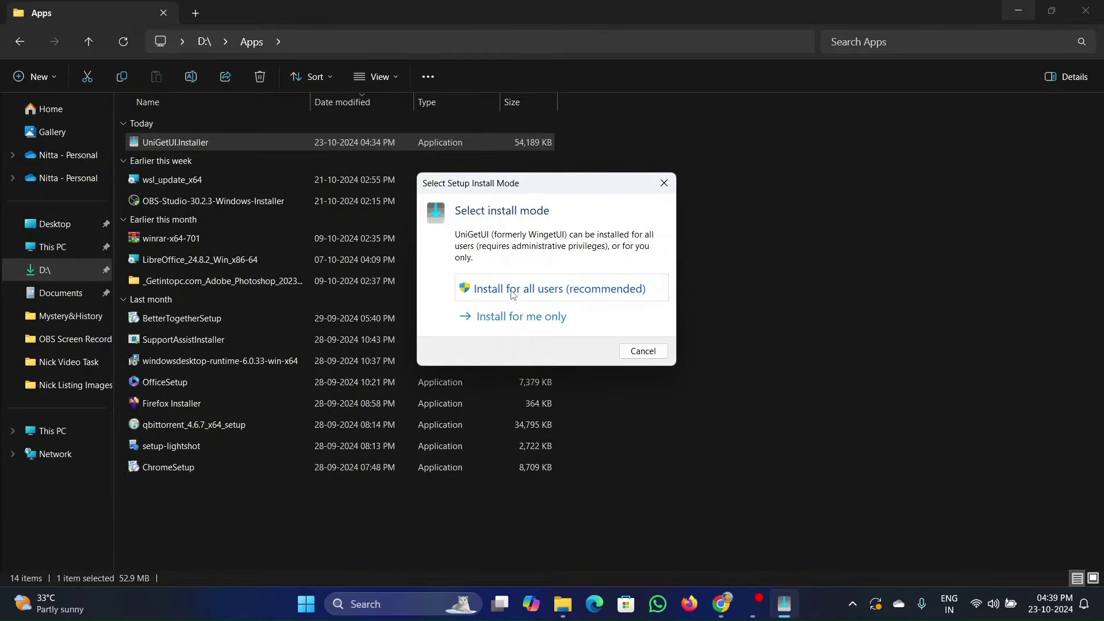
click(552, 301)
click(565, 336)
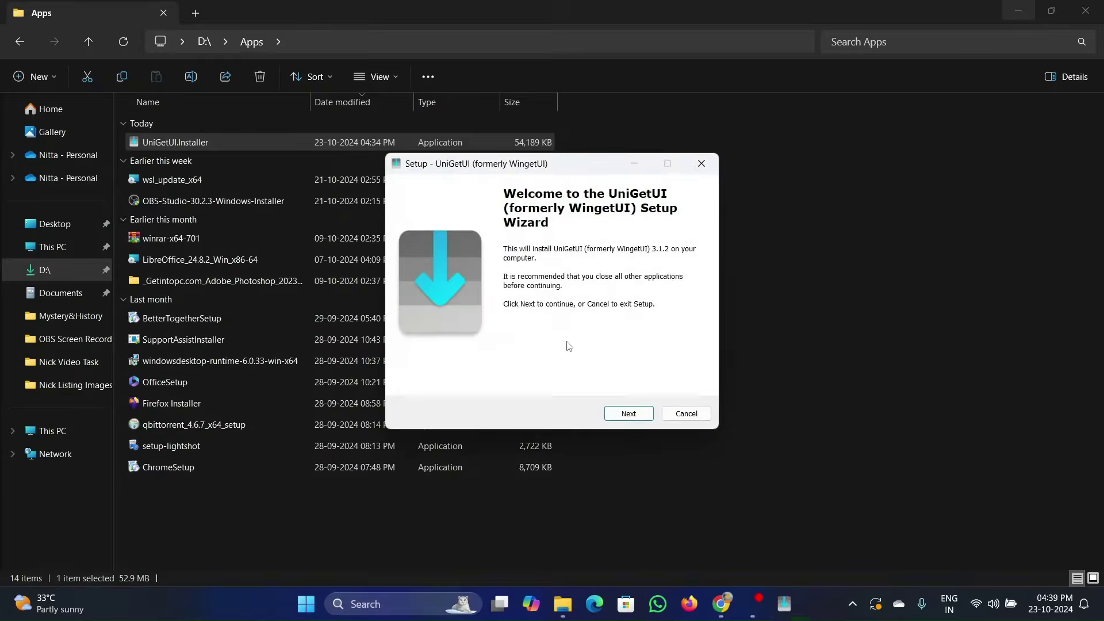
Step: Install UniGetUI to C:\Program Files\UniGetUI as a regular installation with Start menu and Desktop shortcuts and Chocolatey
click(619, 417)
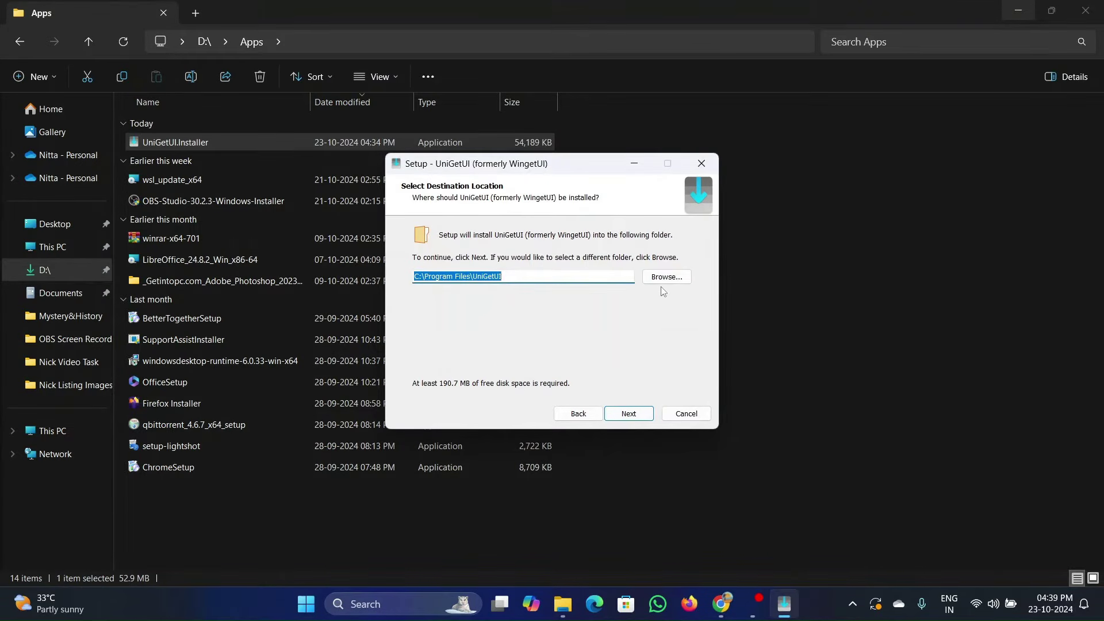
click(627, 414)
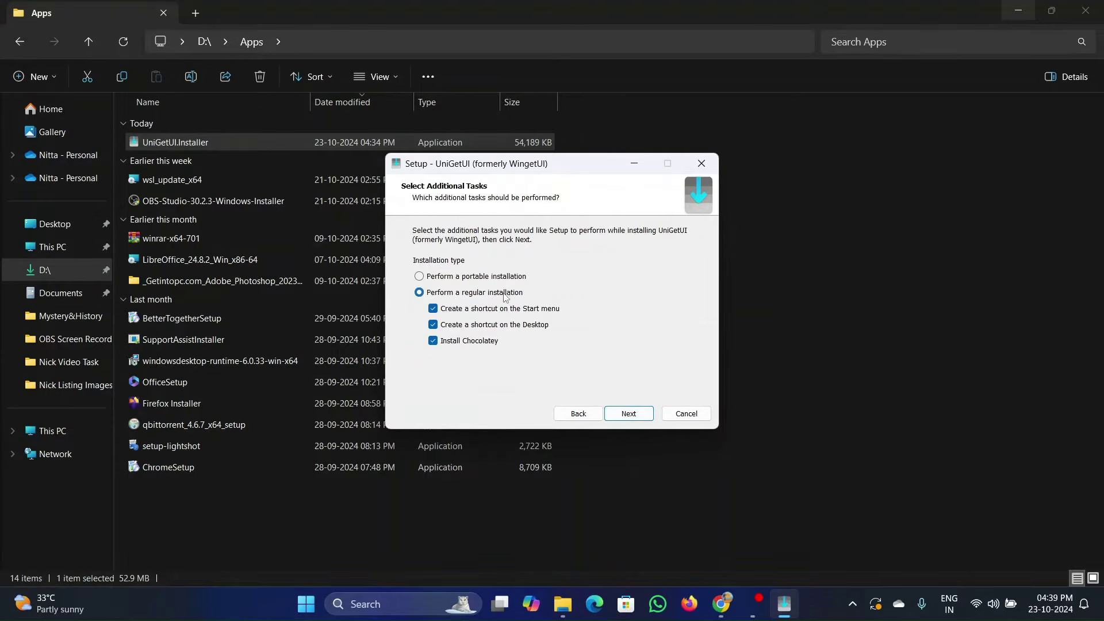
click(622, 417)
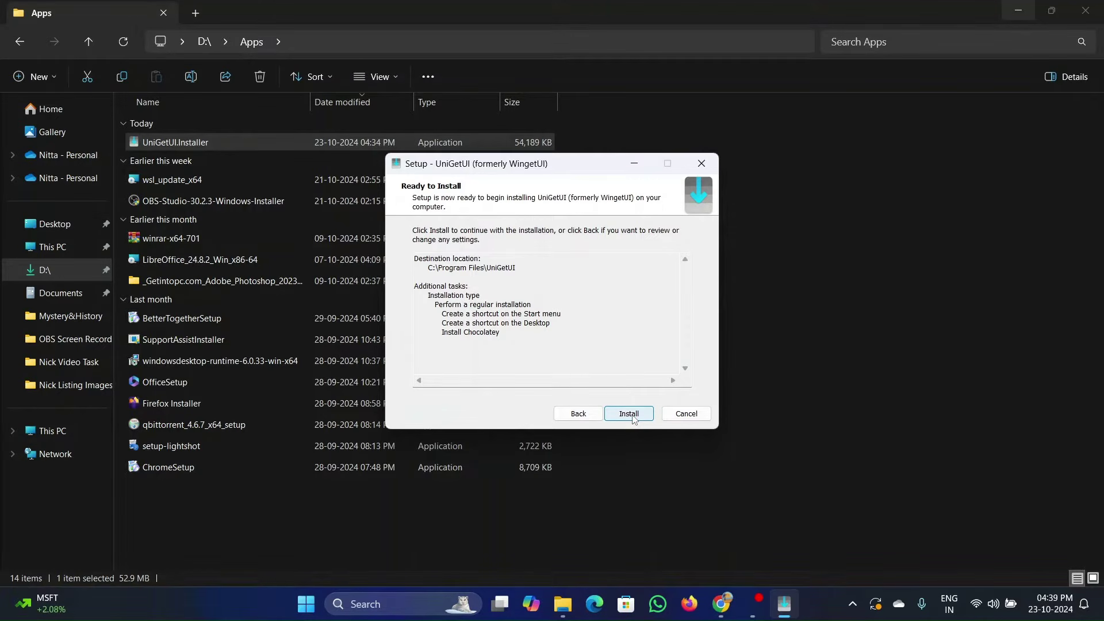
click(634, 418)
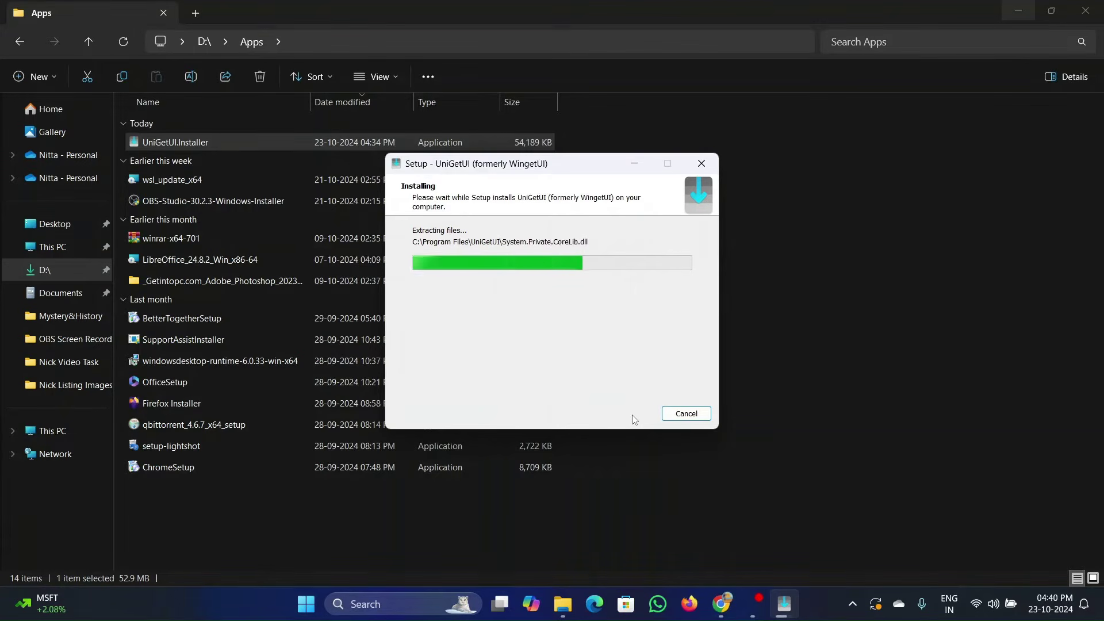
Step: Close File Explorer, finish the setup with UniGetUI set to launch, and maximize its window
click(1084, 11)
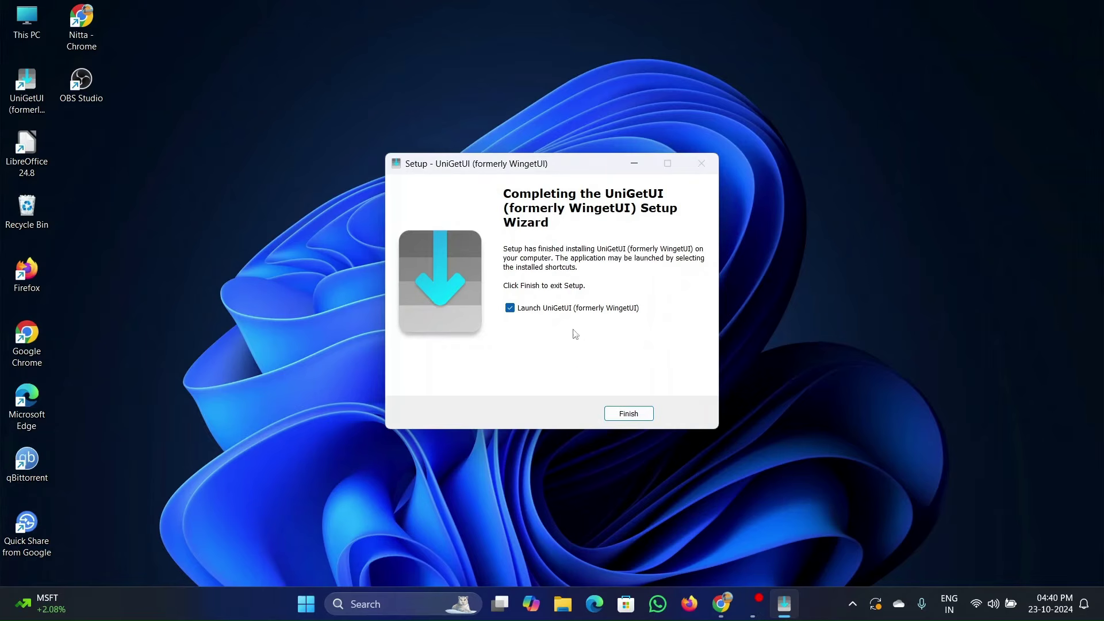
click(627, 411)
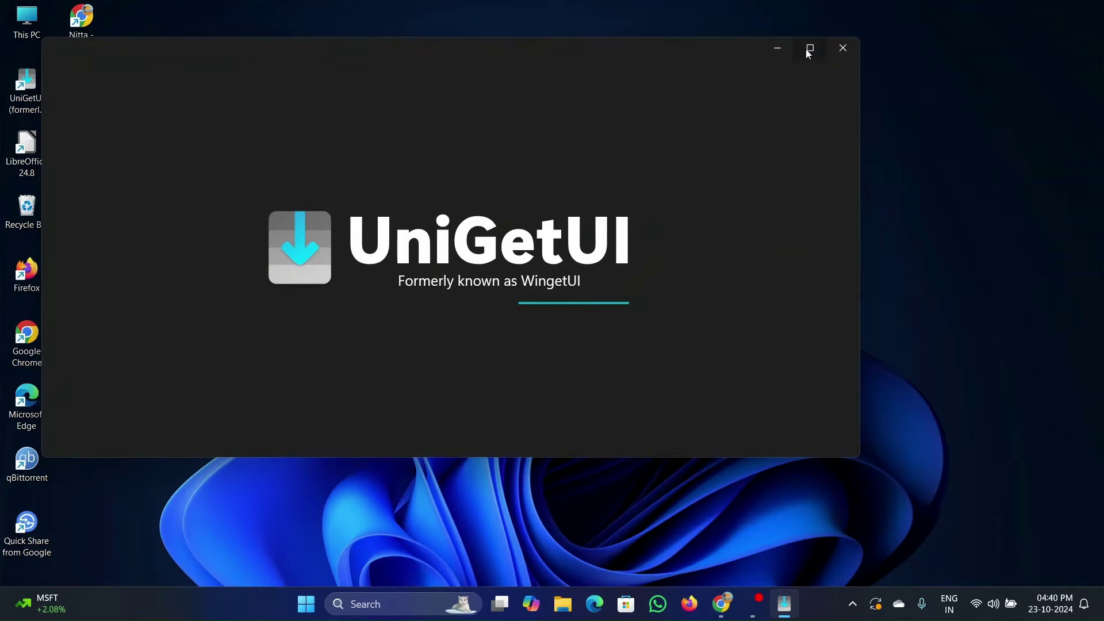
mouse_move(810, 49)
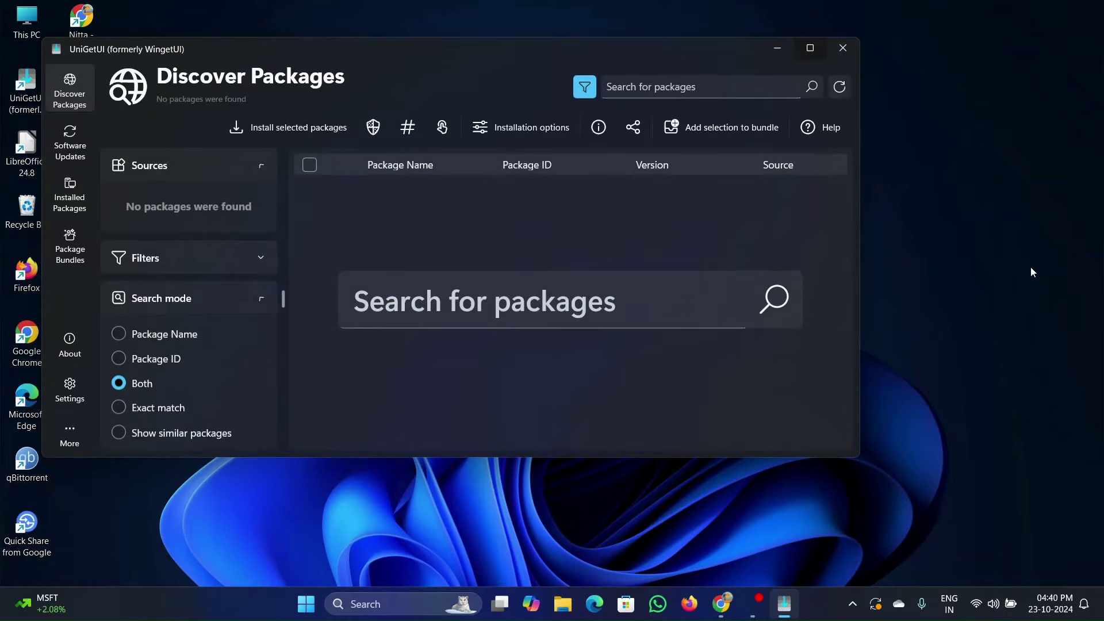
click(810, 47)
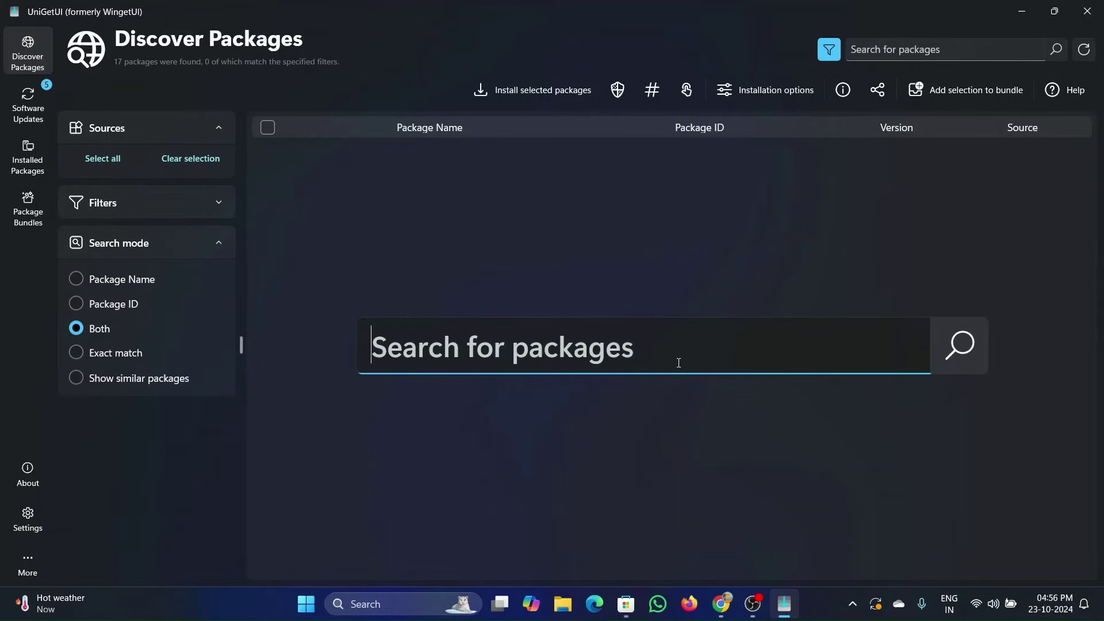
Step: Search packages for "Zoom" and install the Zoom Workplace package from the WinGet: msstore source
text(Zoom)
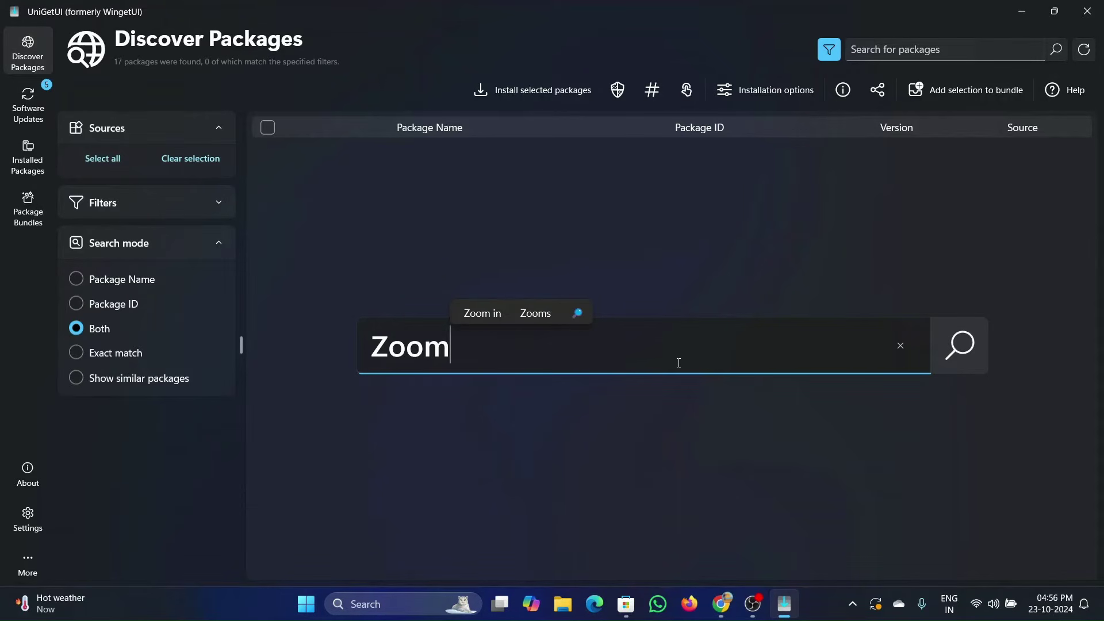
key(Return)
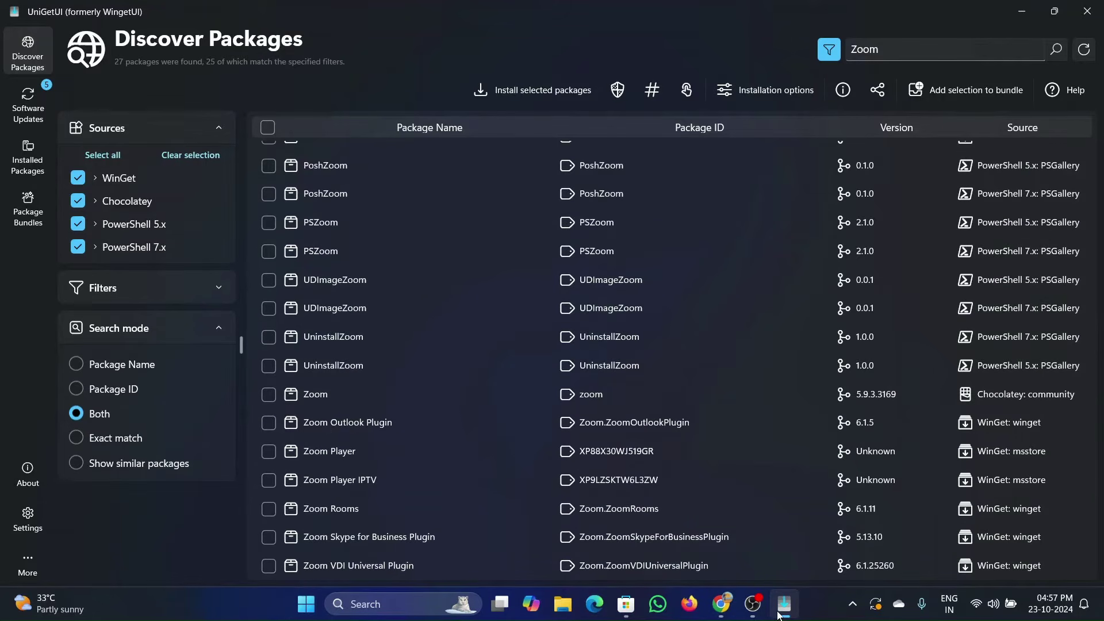
scroll(478, 410, down, 3)
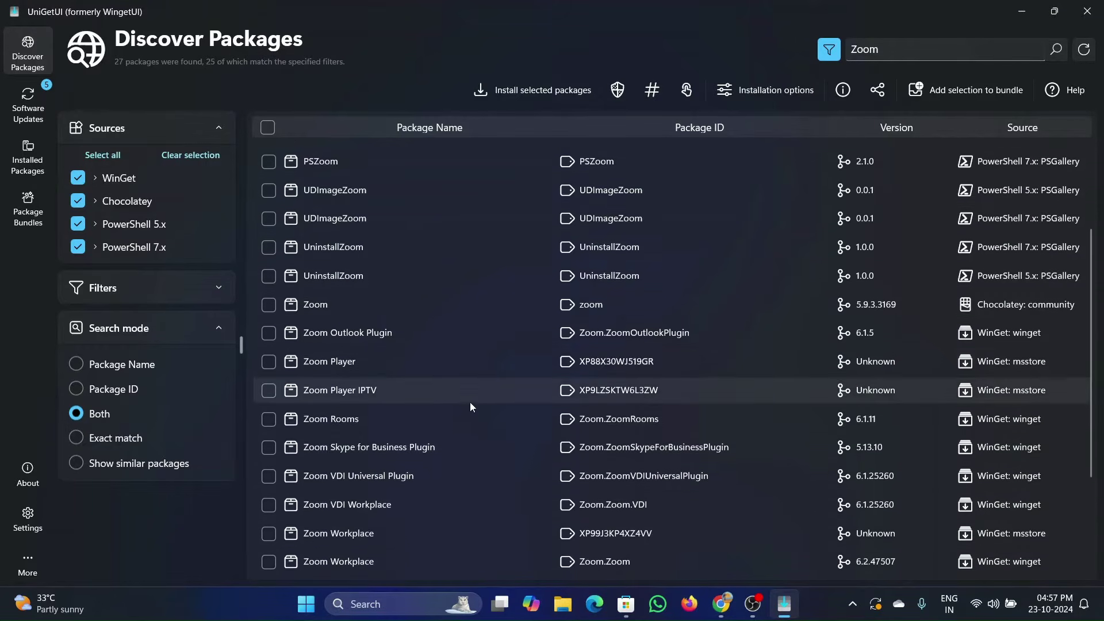
scroll(462, 416, down, 2)
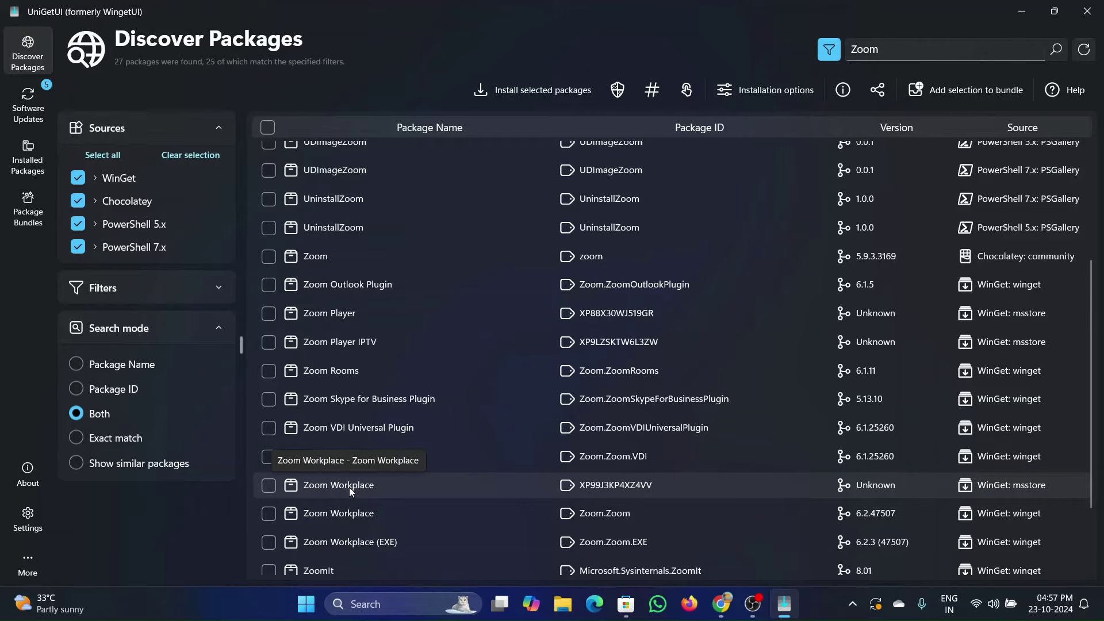
click(270, 487)
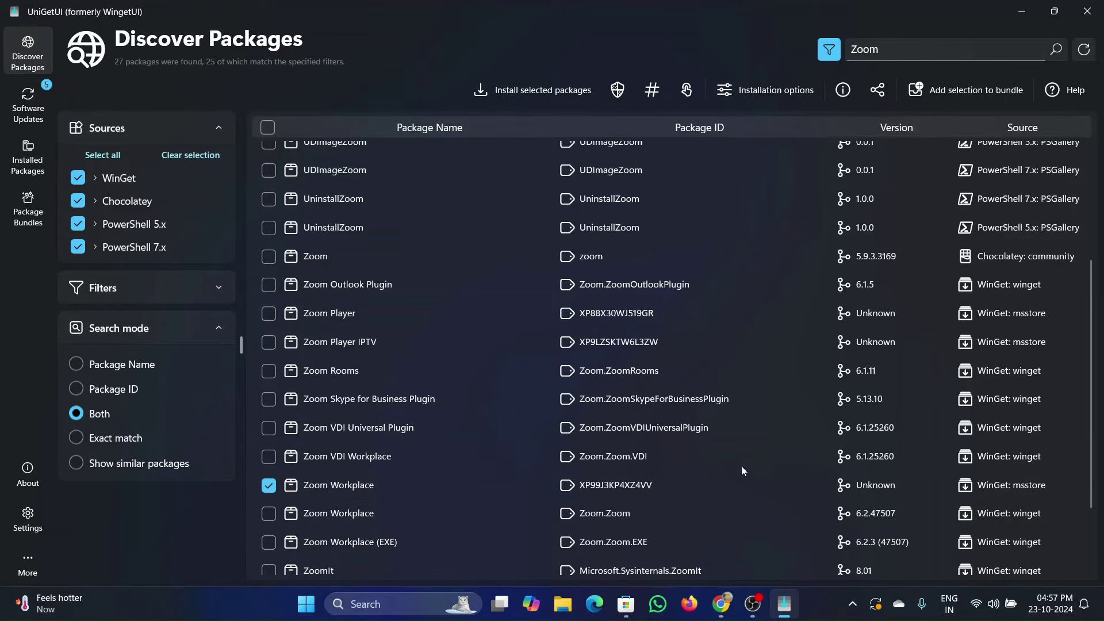
click(528, 91)
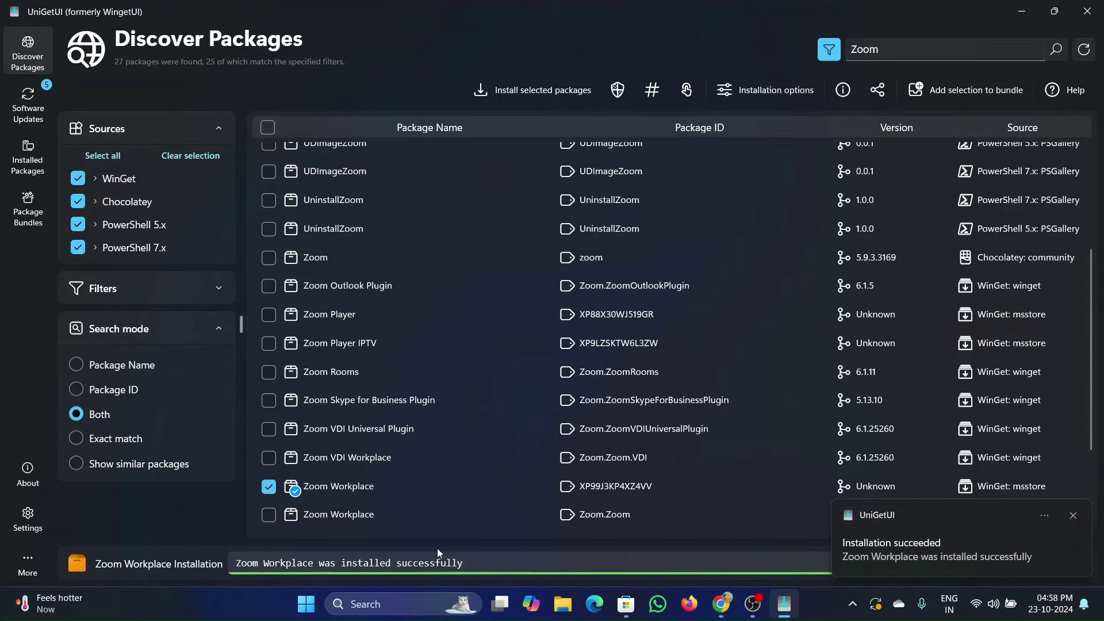
Step: Check the system notifications and look for Zoom Workplace among all installed Windows apps
click(1086, 611)
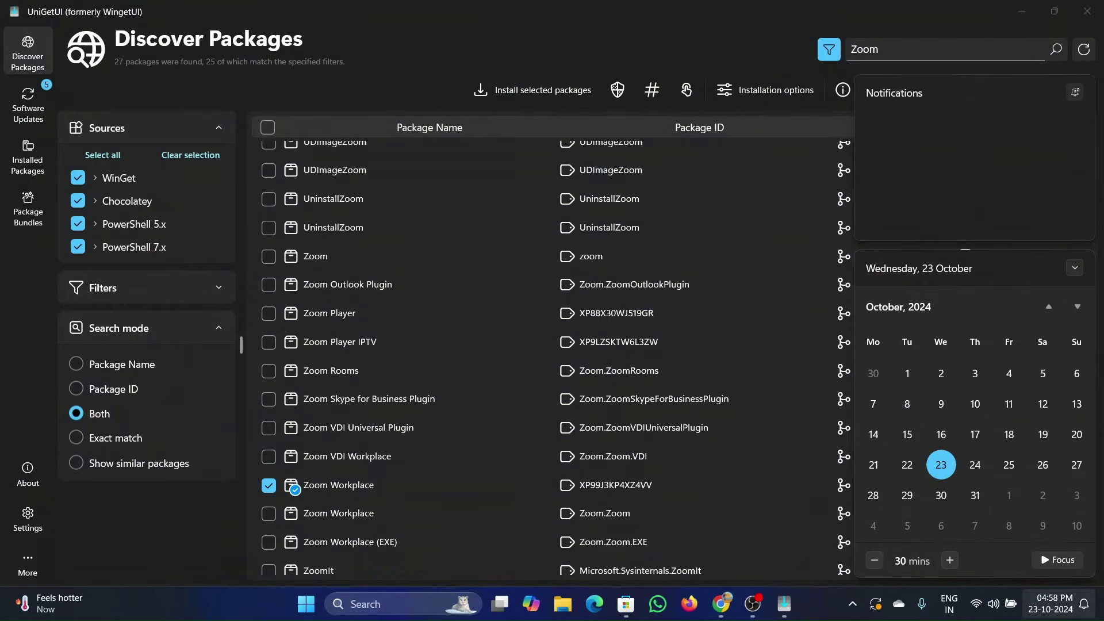
click(1080, 617)
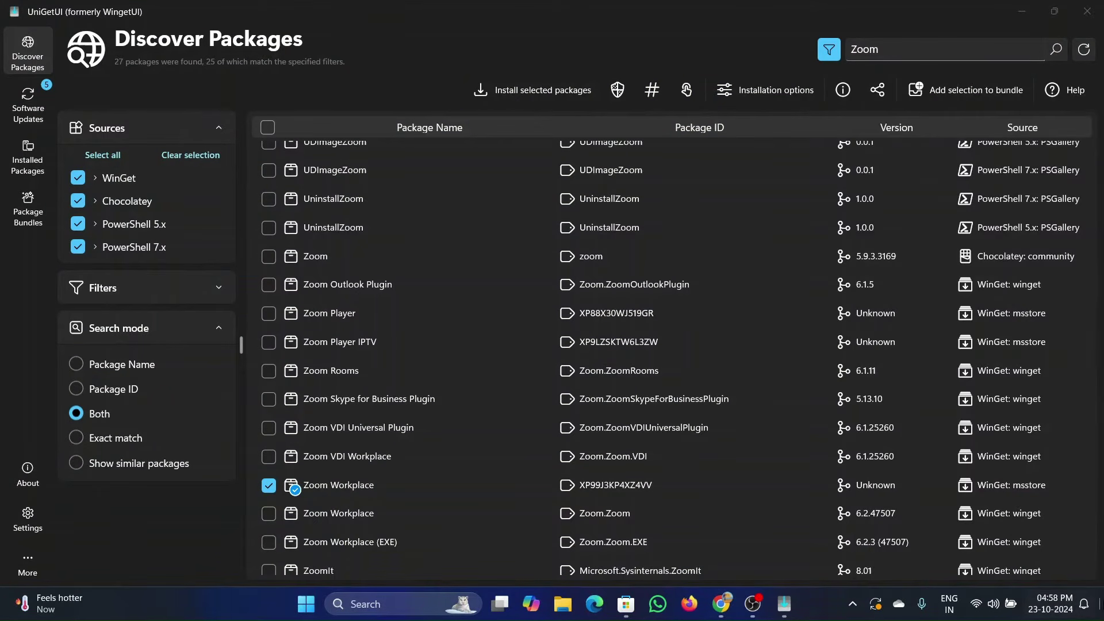
click(301, 613)
click(704, 140)
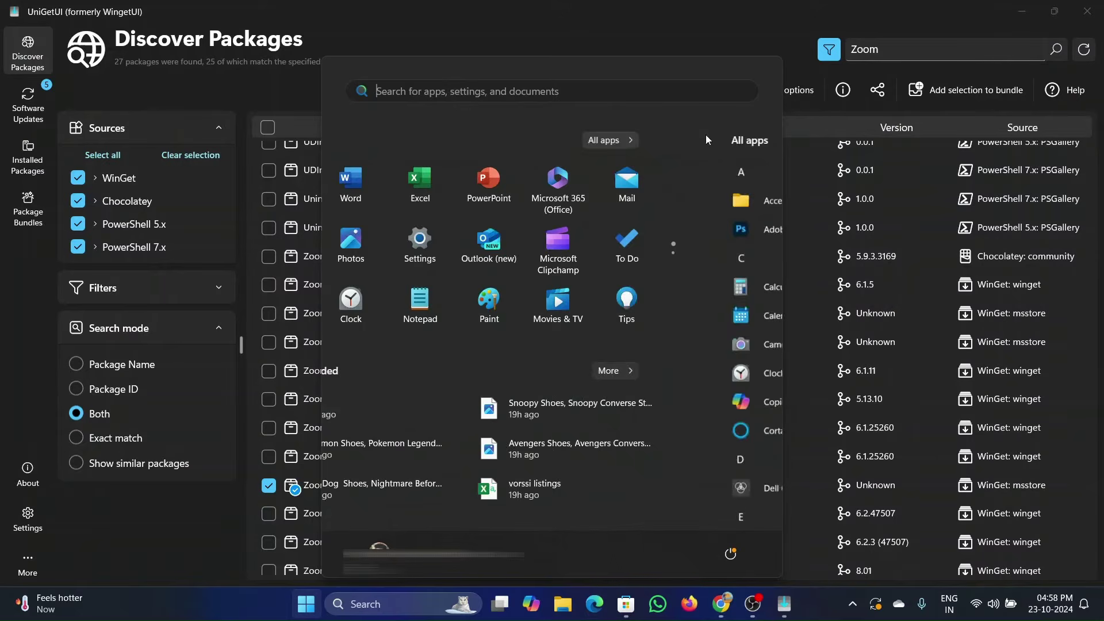
scroll(623, 328, down, 10)
scroll(623, 352, down, 10)
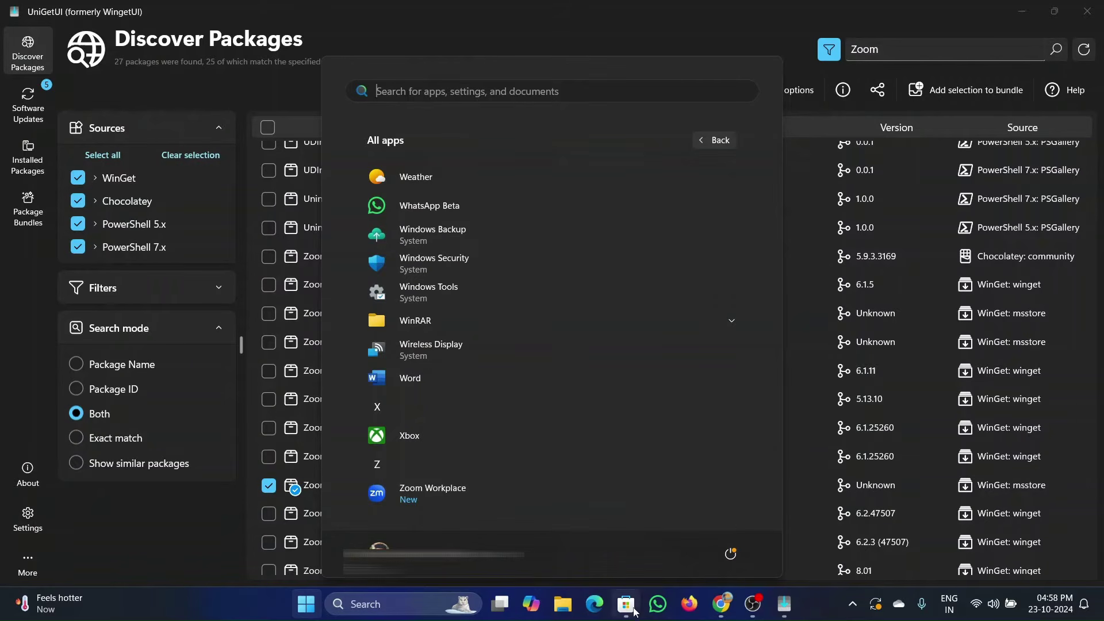
click(712, 141)
click(313, 610)
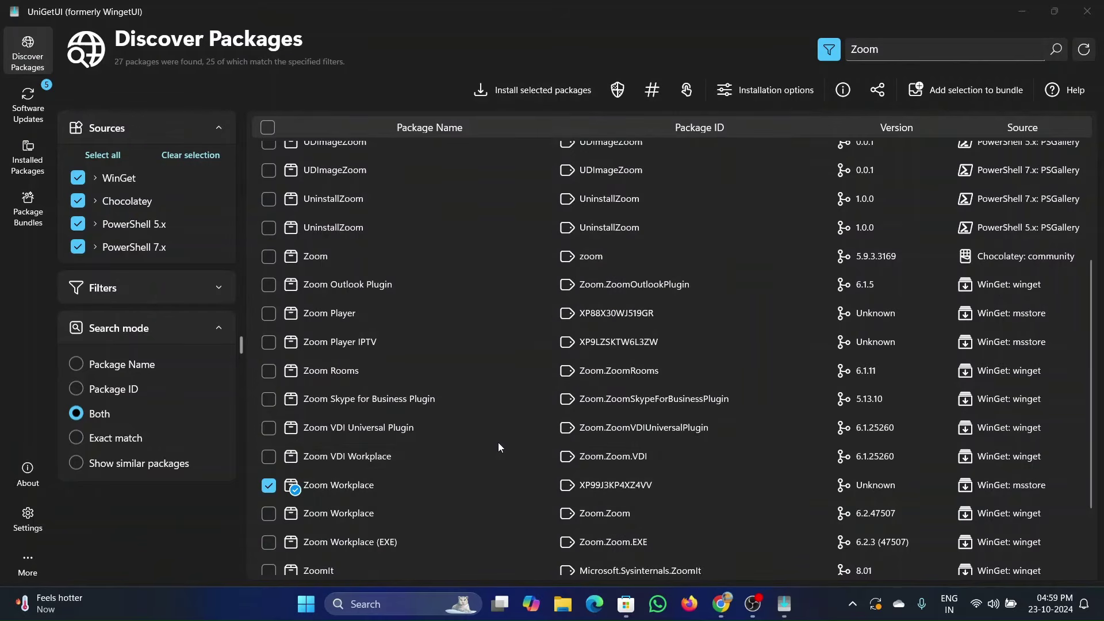
Step: Display the available software updates and deselect all of the listed packages
scroll(498, 443, up, 3)
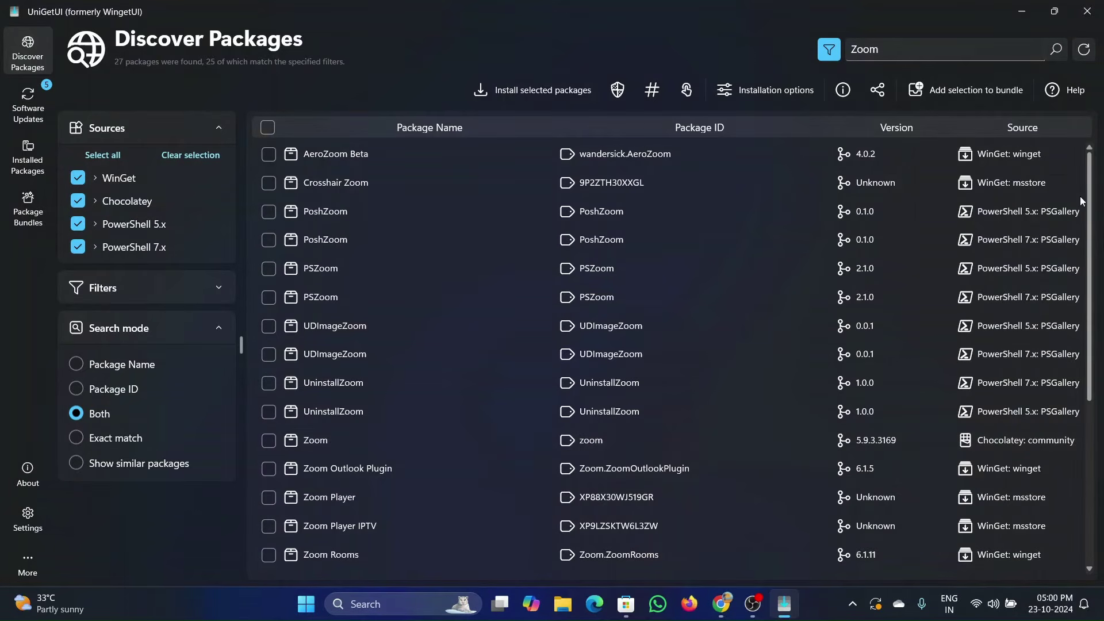
click(29, 104)
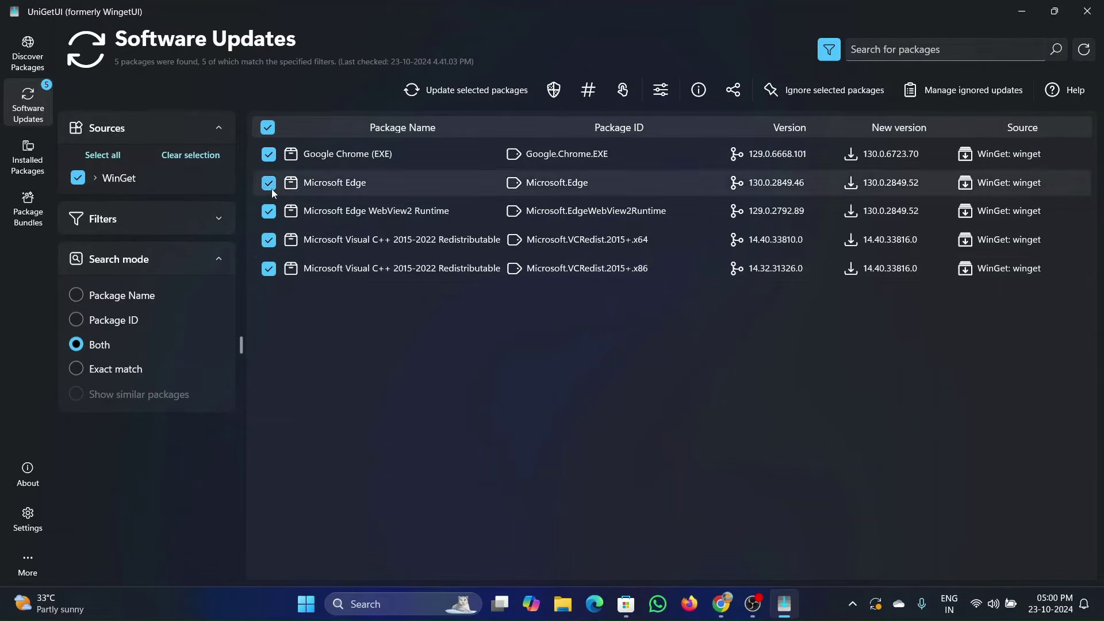
click(268, 127)
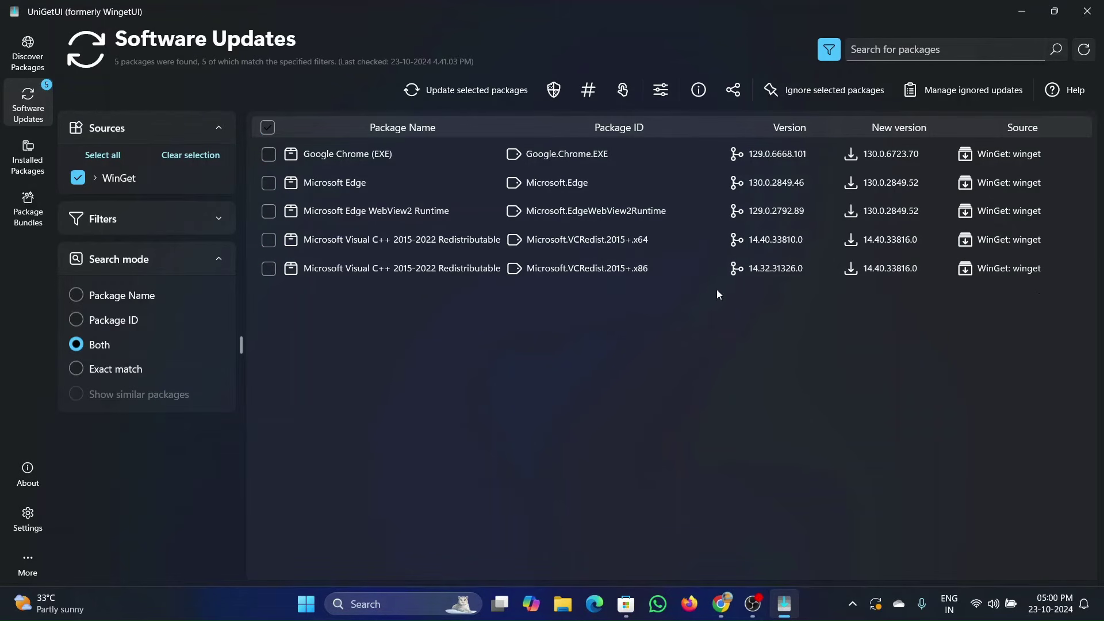
Step: Select the Microsoft Edge package and ignore its updates
click(269, 183)
click(829, 91)
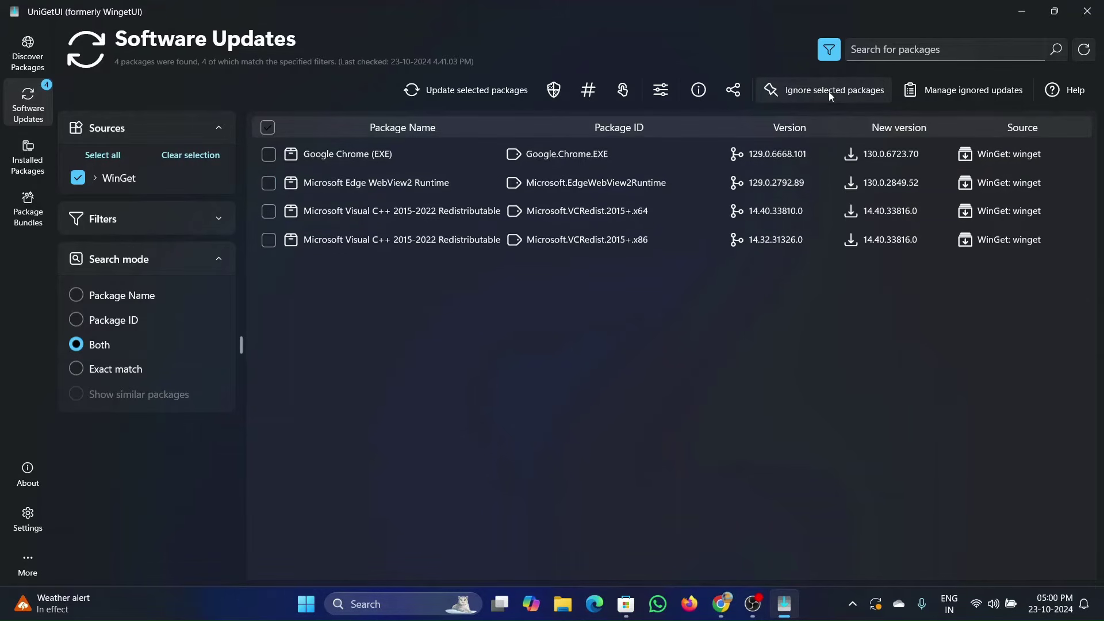
Step: Remove Microsoft Edge from the ignored updates list, close the list and reload the available software updates
click(963, 92)
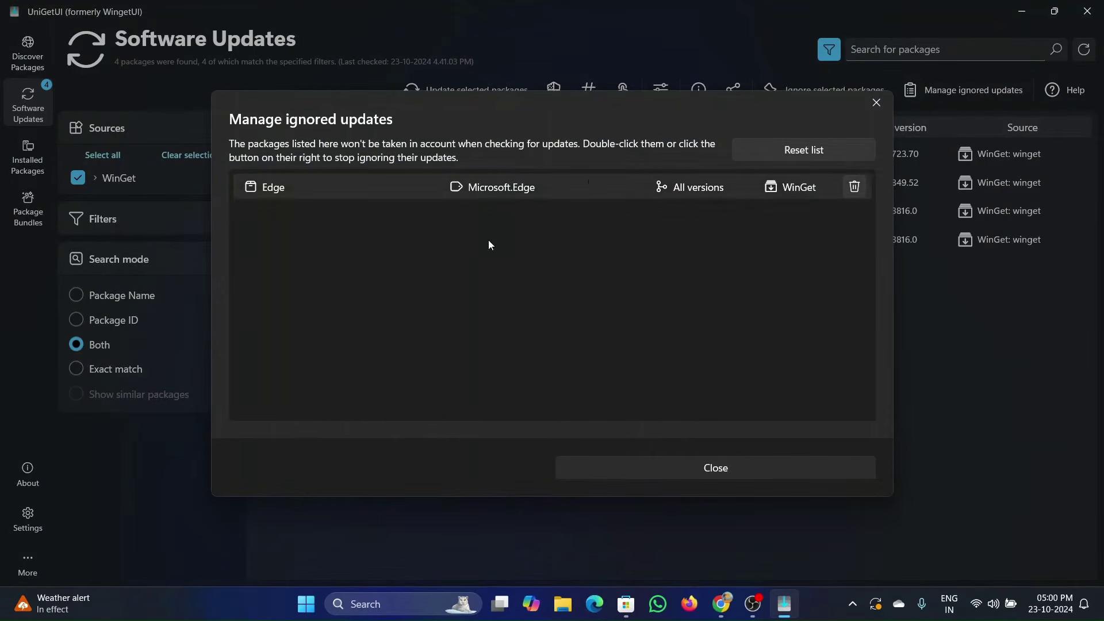
click(855, 187)
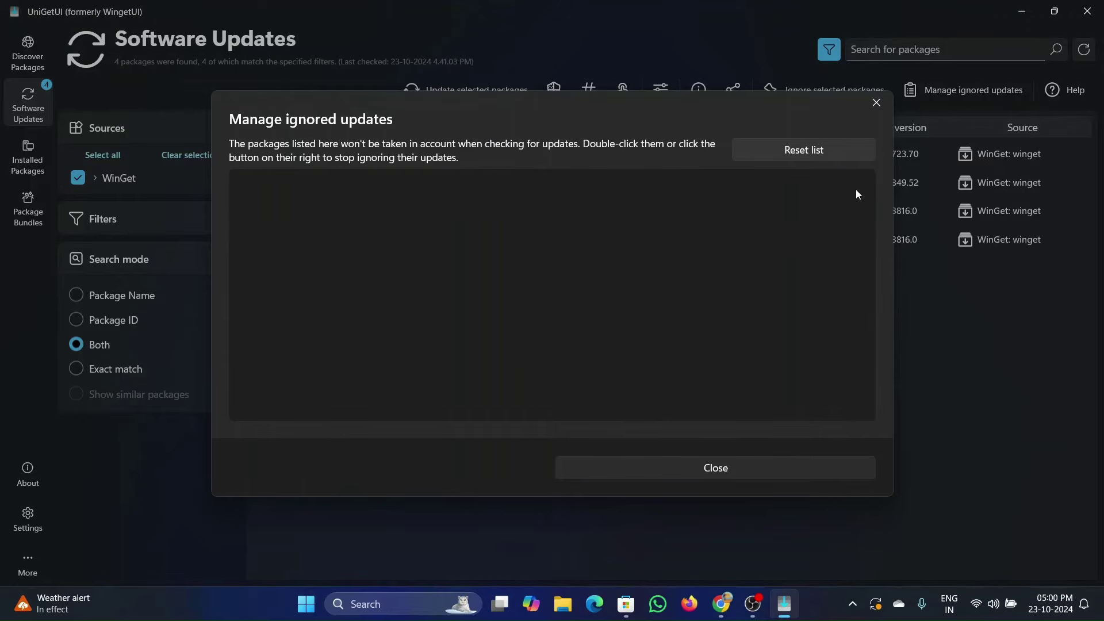
click(719, 476)
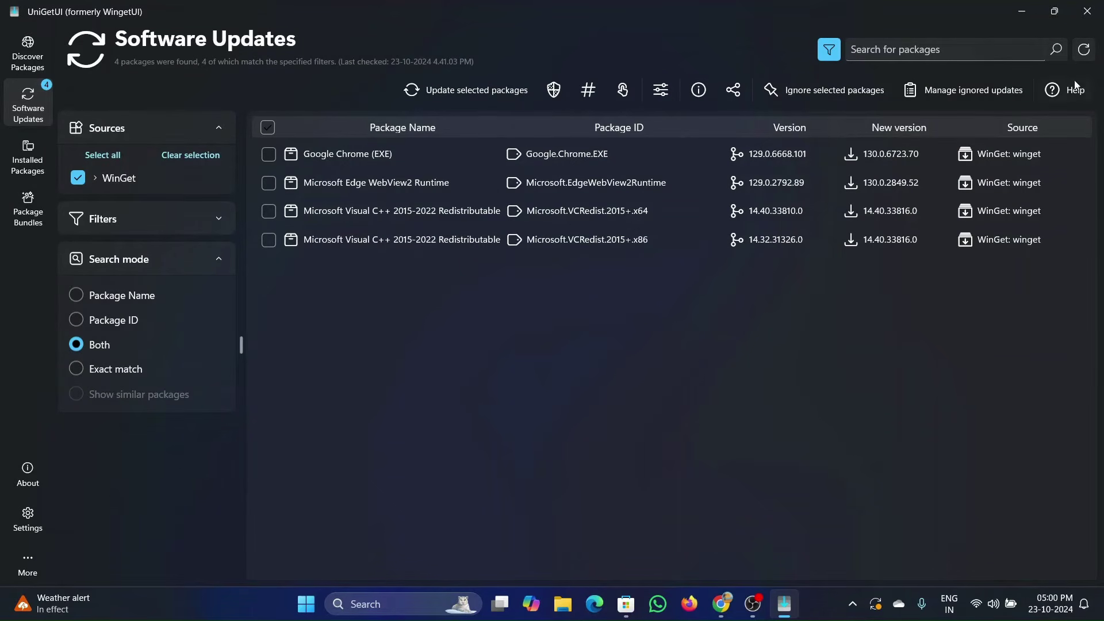
click(1084, 51)
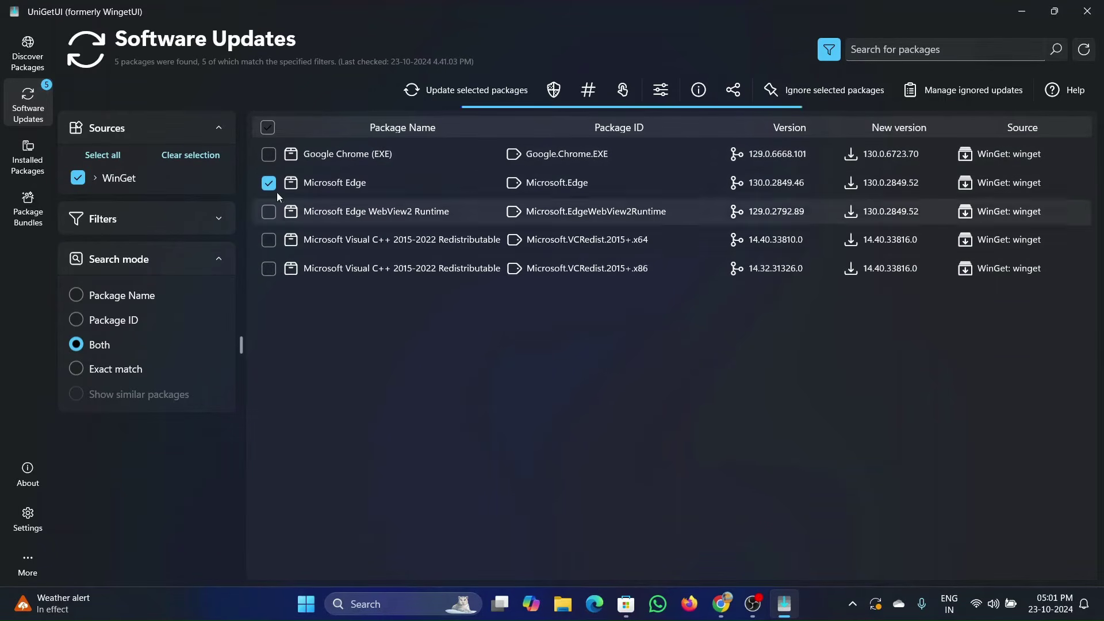
Step: Clear the package selection, update only Microsoft Edge, and check the system notifications
click(266, 134)
click(267, 134)
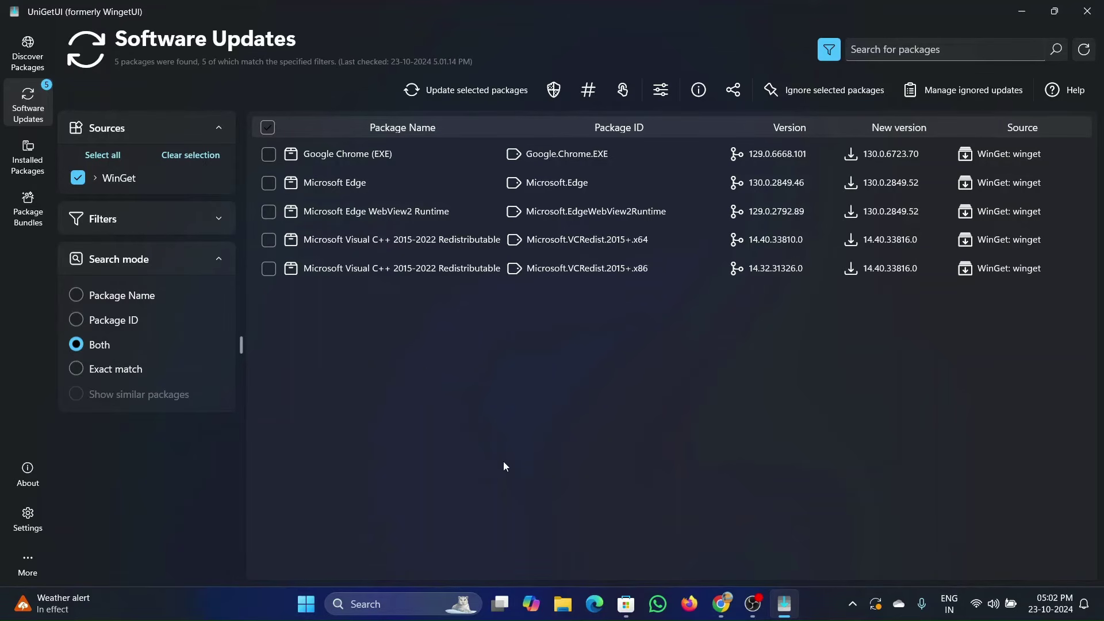
click(269, 184)
click(464, 90)
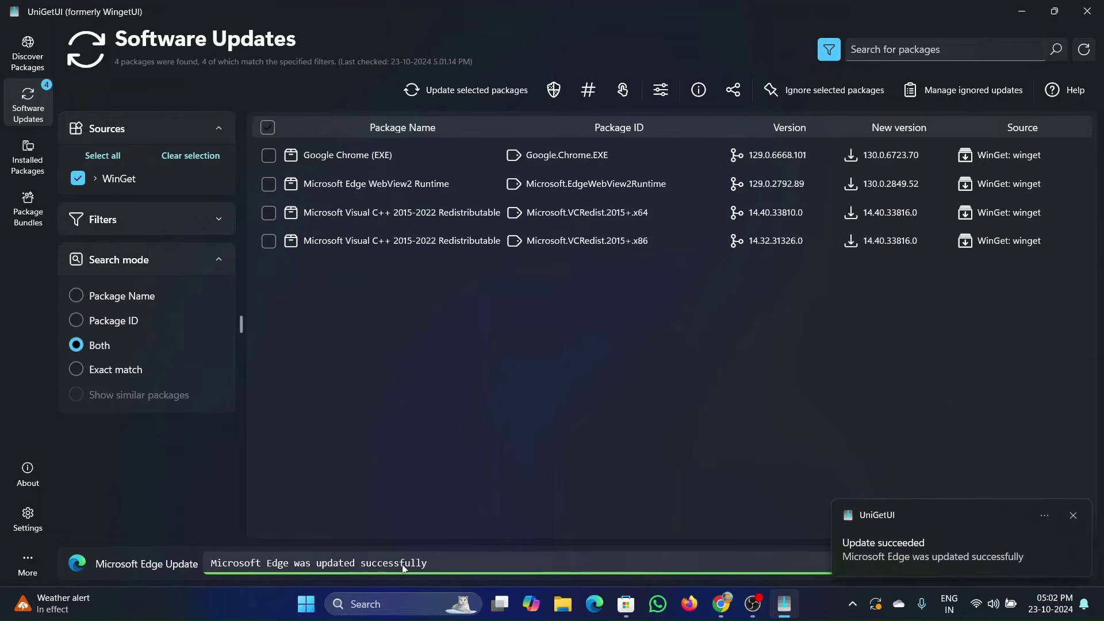
click(1093, 613)
click(626, 504)
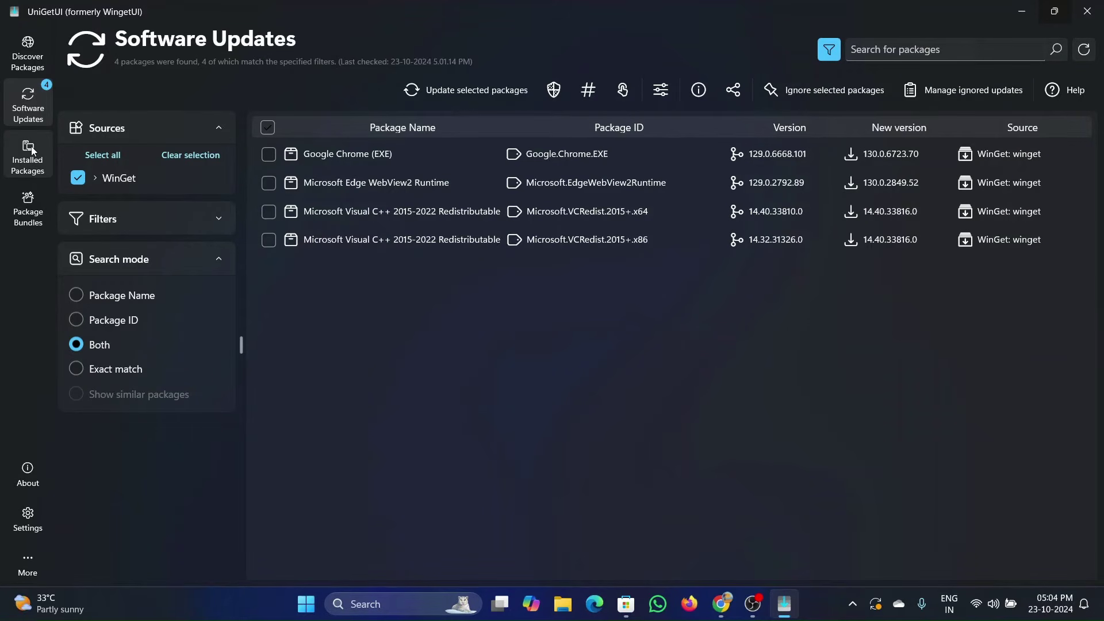
Step: Display the installed packages and browse the list down to Zoom Workplace
click(31, 146)
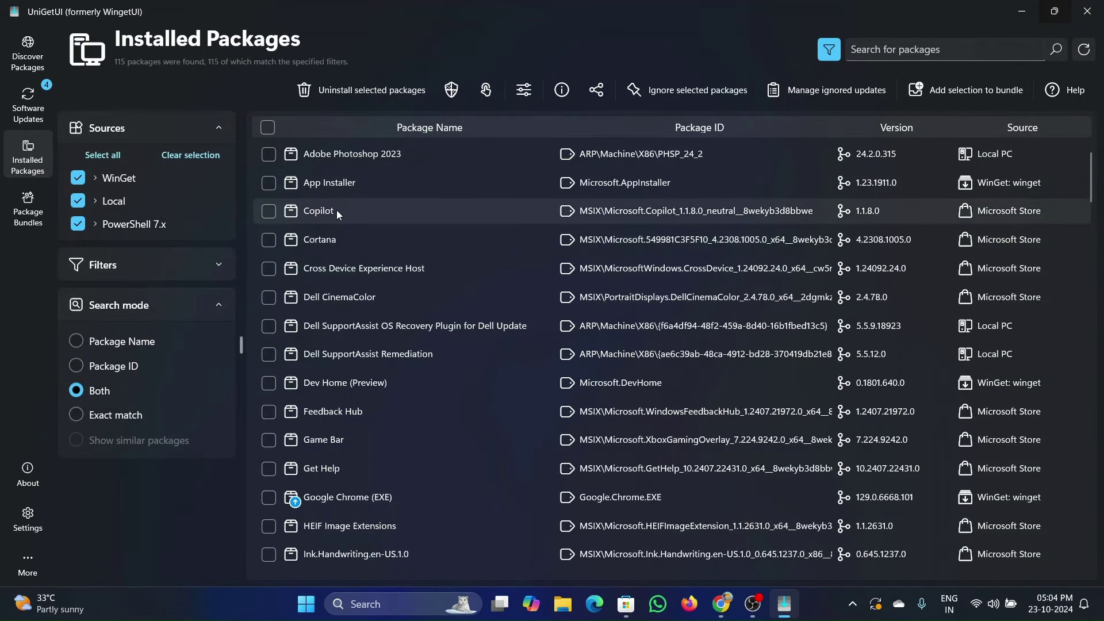
scroll(336, 209, down, 5)
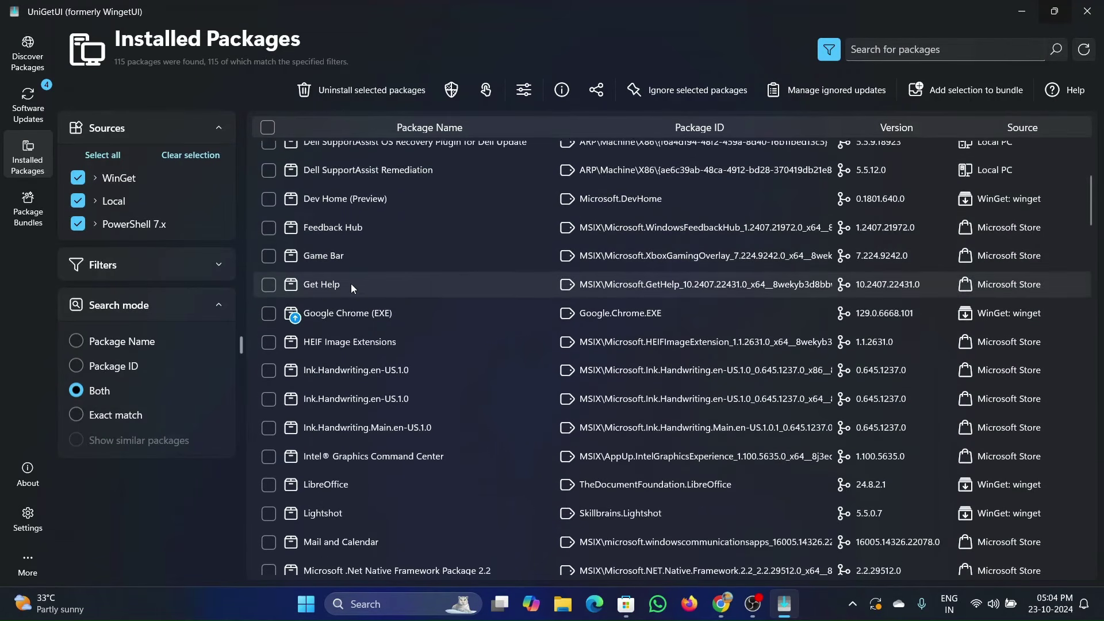
scroll(350, 294, down, 4)
scroll(320, 269, up, 3)
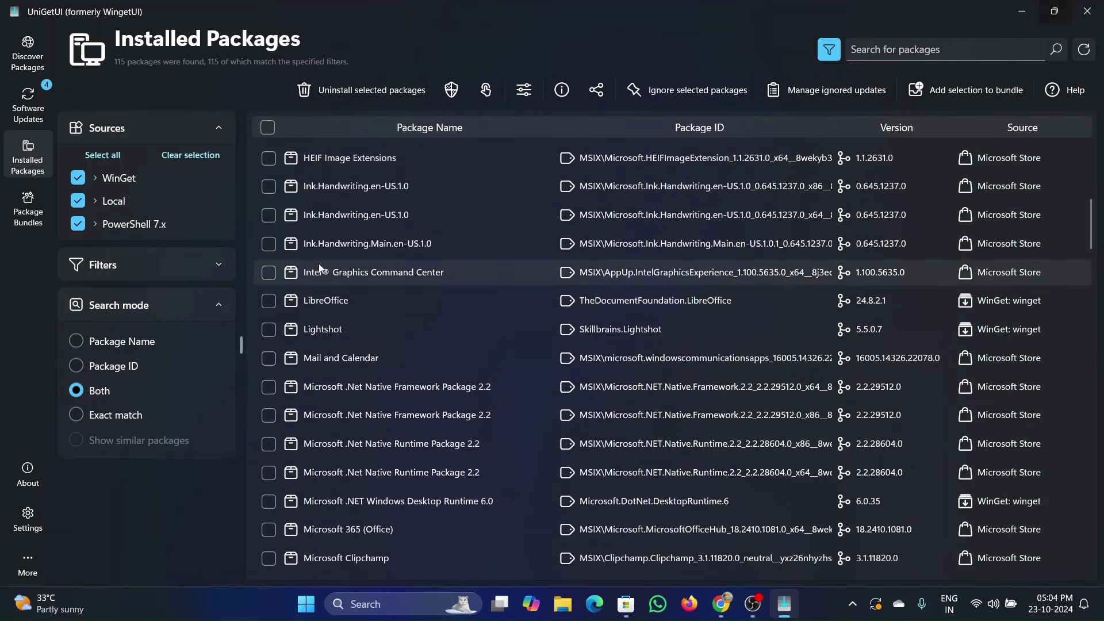
scroll(320, 268, up, 2)
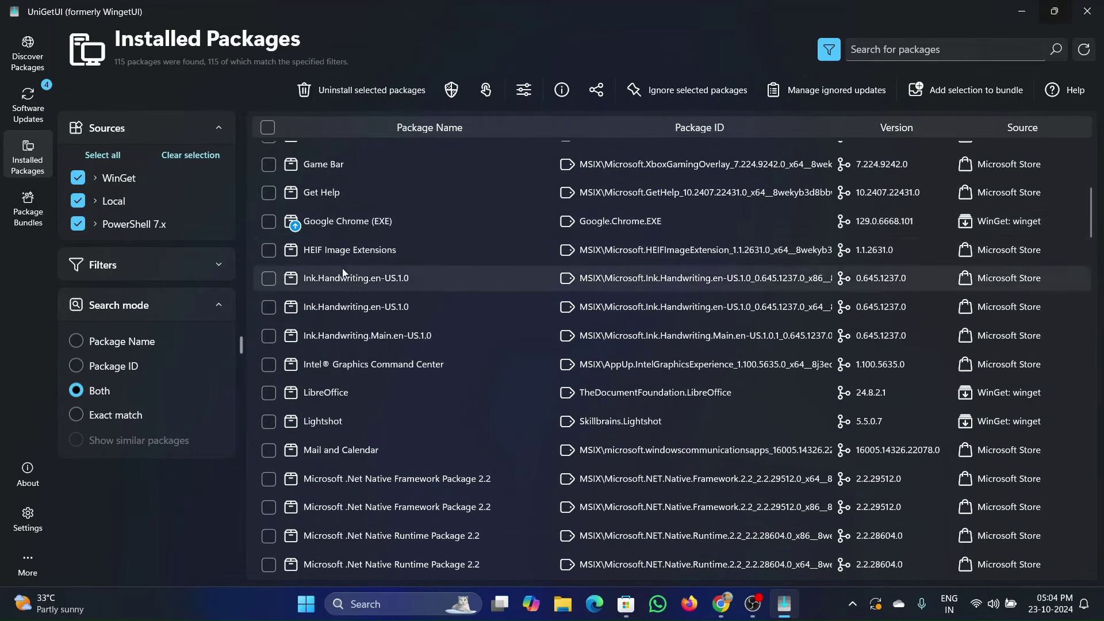
scroll(343, 270, down, 8)
scroll(343, 270, down, 9)
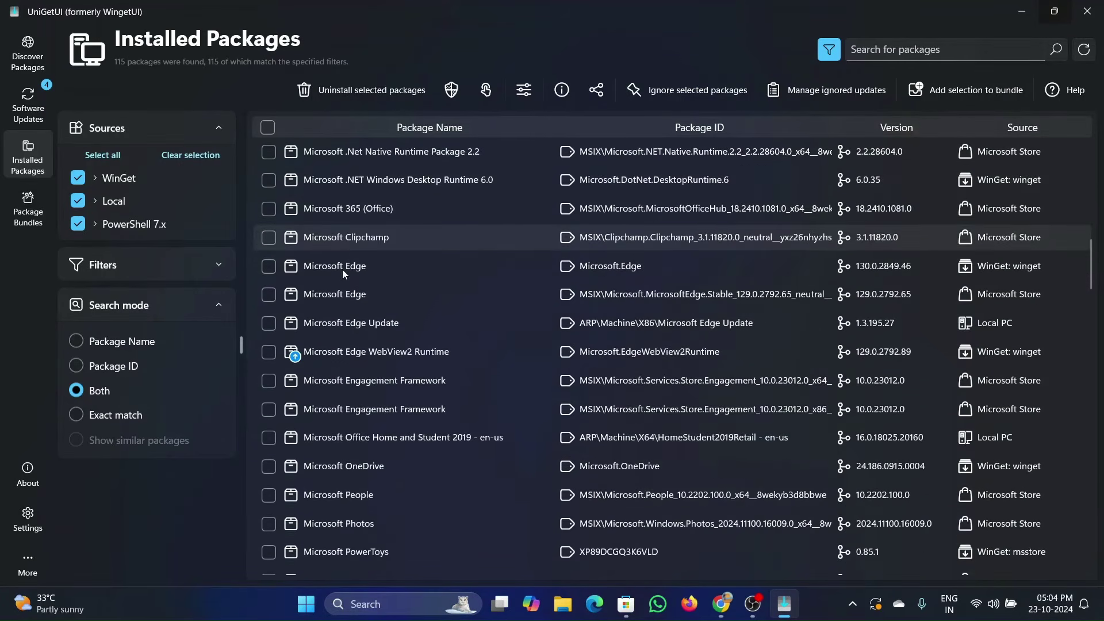
scroll(340, 274, down, 2)
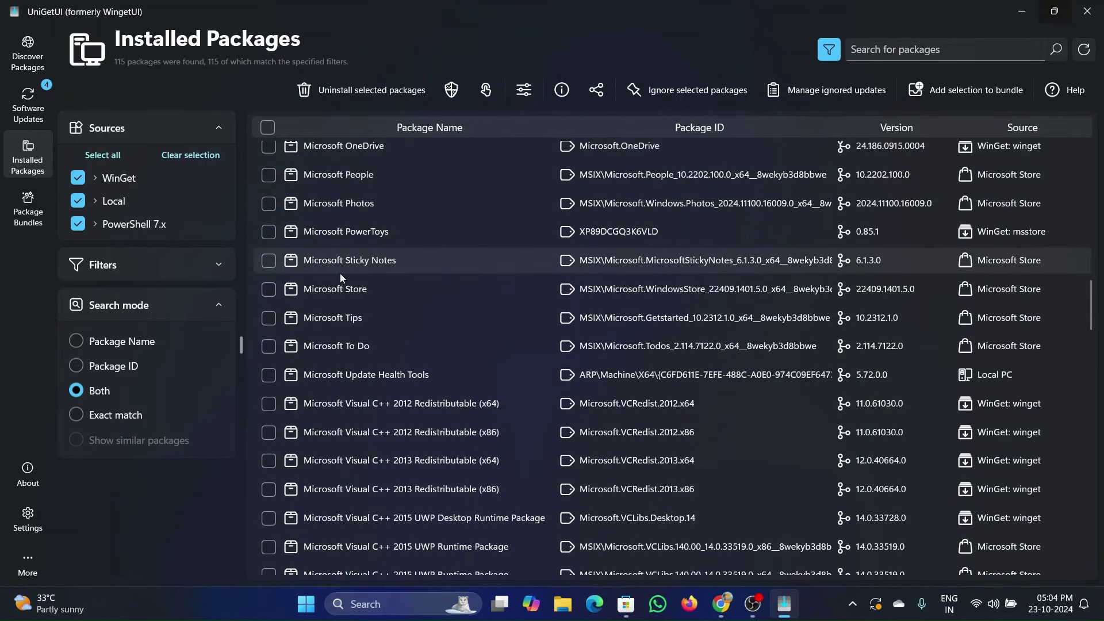
scroll(340, 274, up, 4)
scroll(340, 274, down, 4)
scroll(340, 273, down, 20)
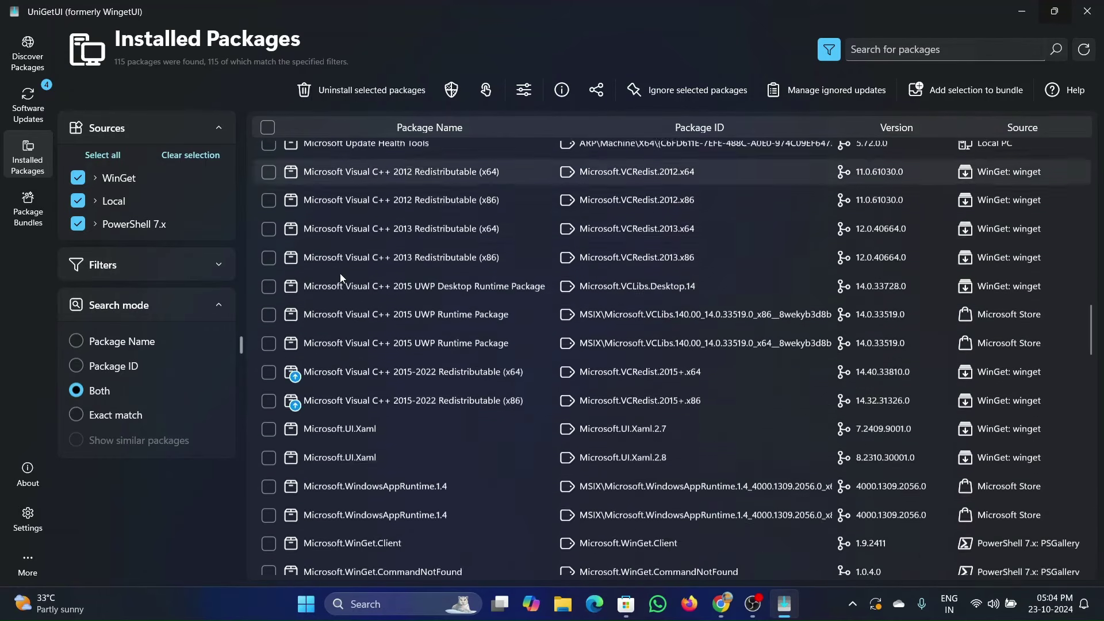
scroll(340, 273, down, 20)
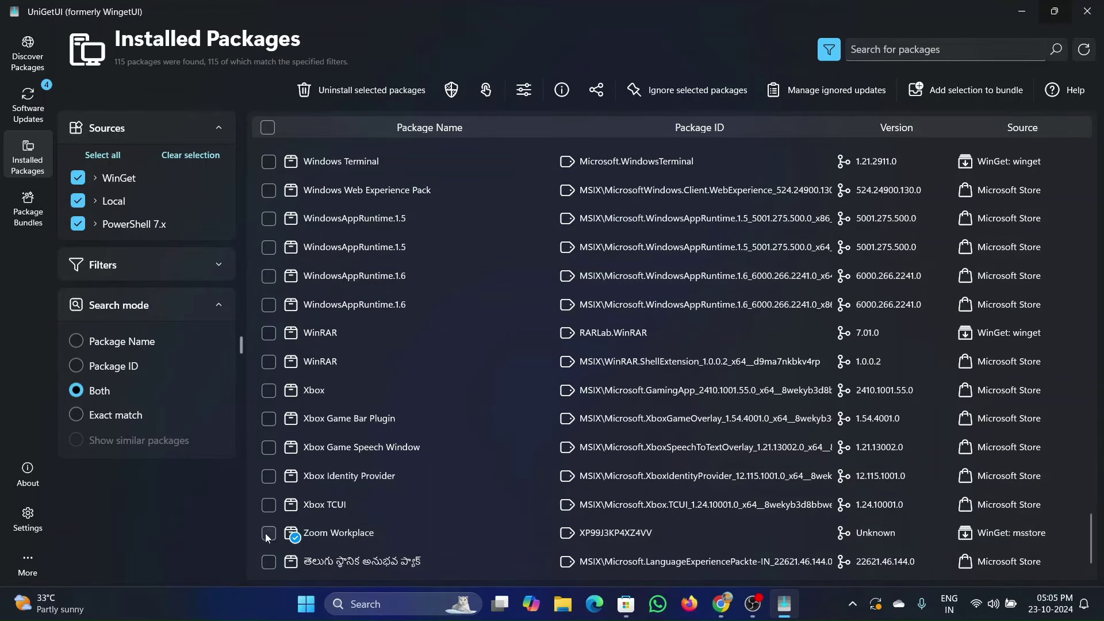
Step: Review the package details of the installed Zoom Workplace and close them
double_click(347, 536)
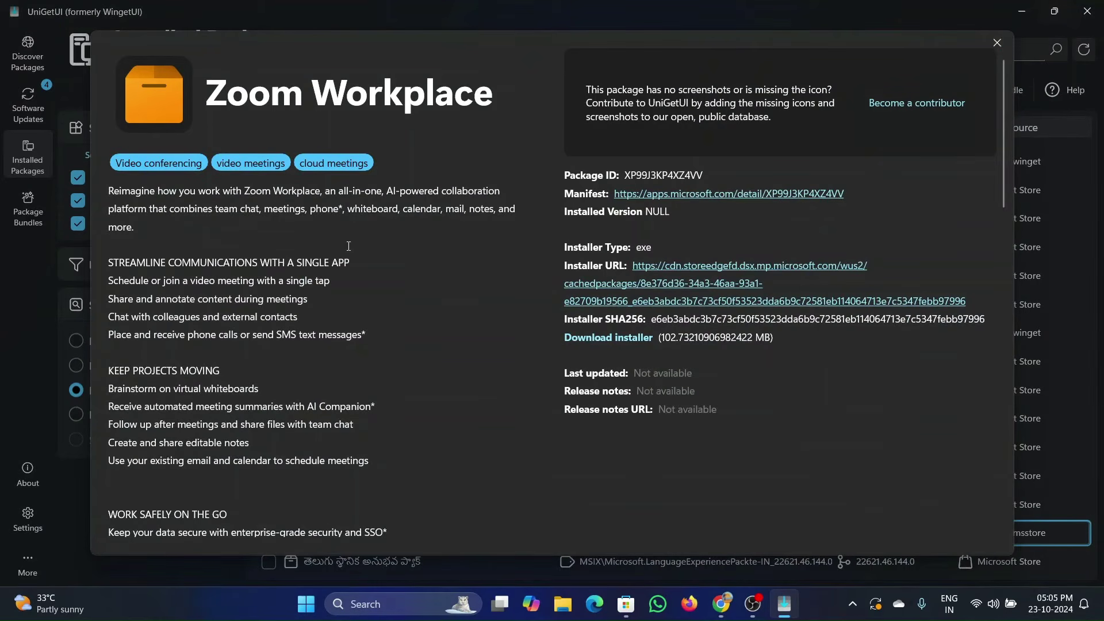
scroll(349, 246, down, 5)
scroll(348, 246, up, 5)
click(999, 44)
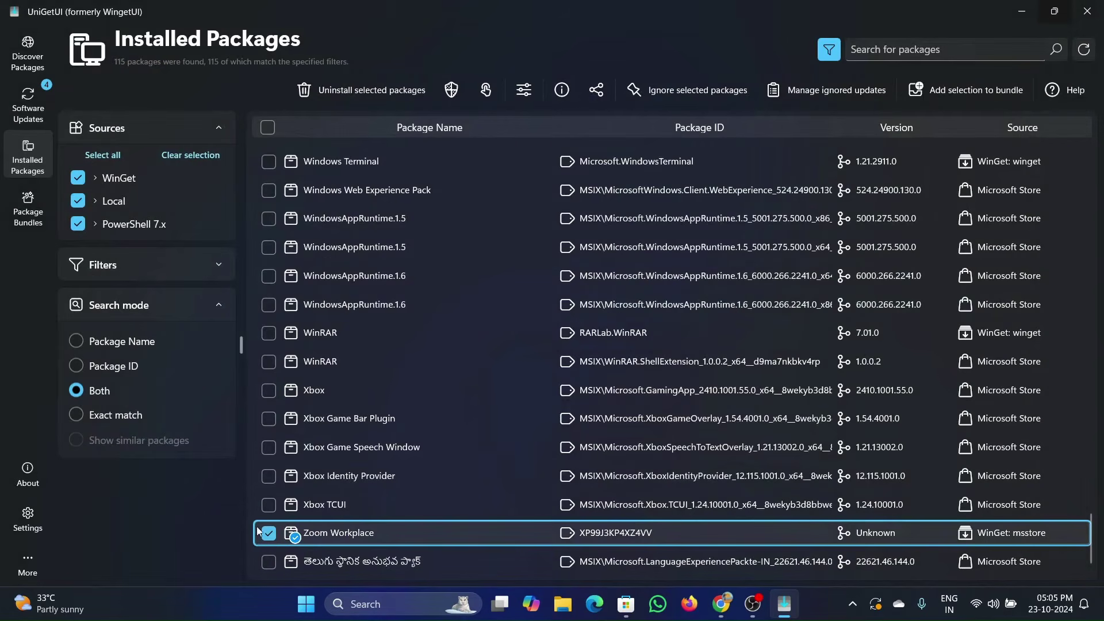
Step: Uninstall the selected Zoom Workplace package, confirm the removal, and check the system notifications
click(363, 91)
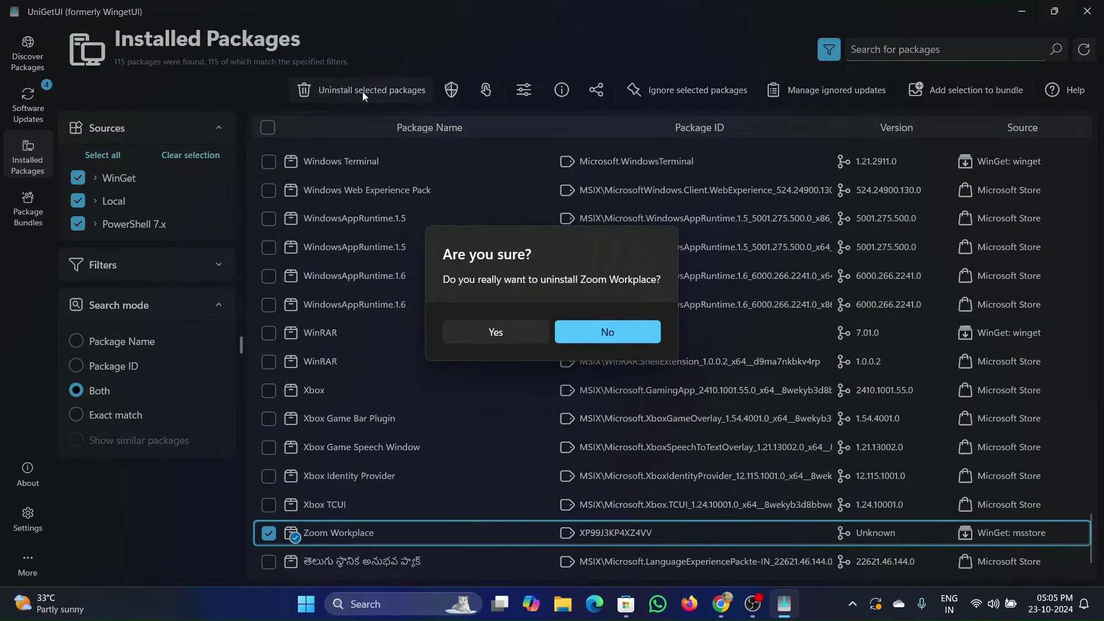
click(496, 332)
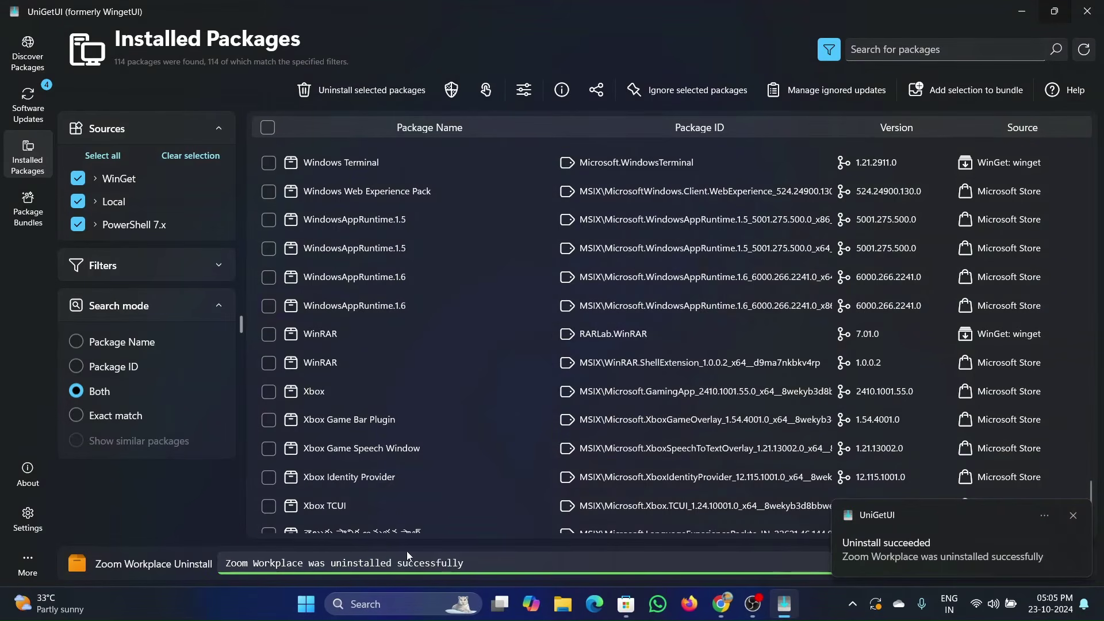
click(1086, 604)
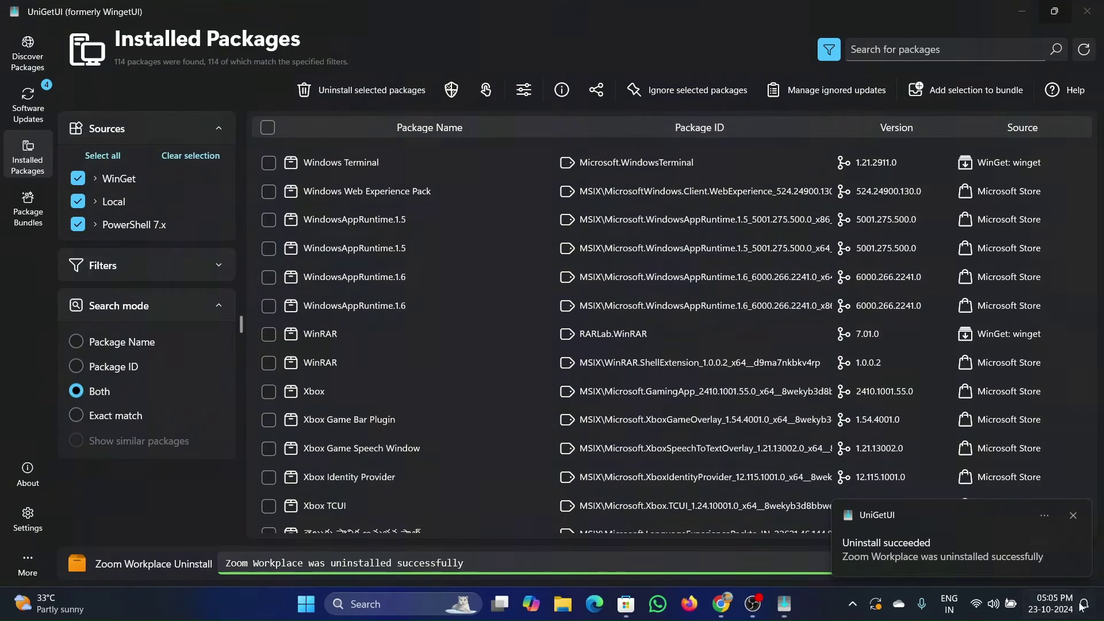
click(1062, 25)
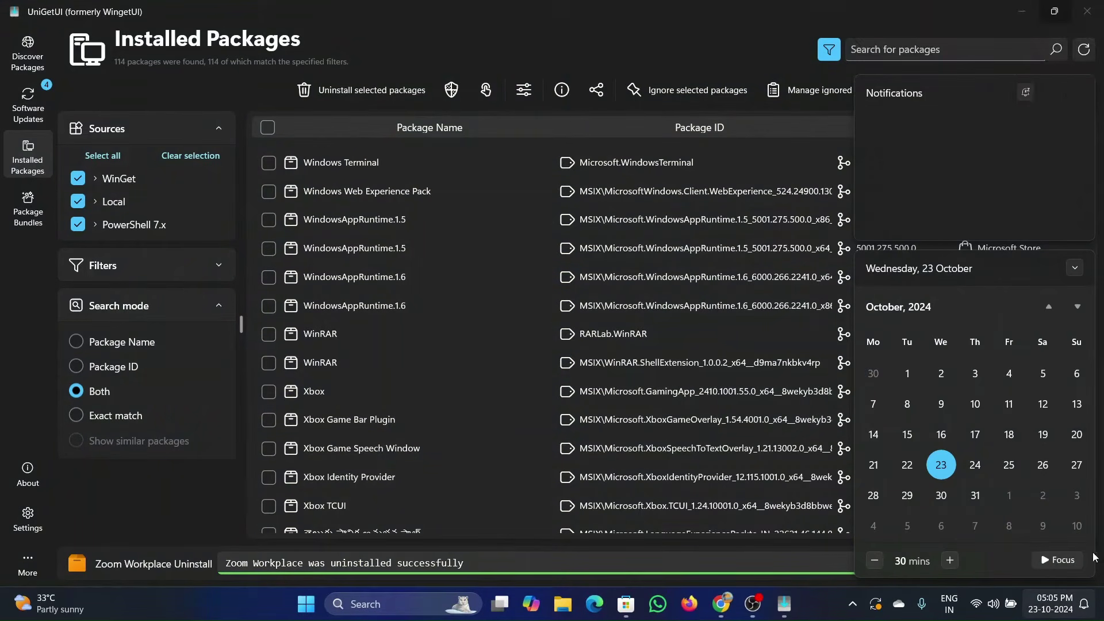
click(1087, 602)
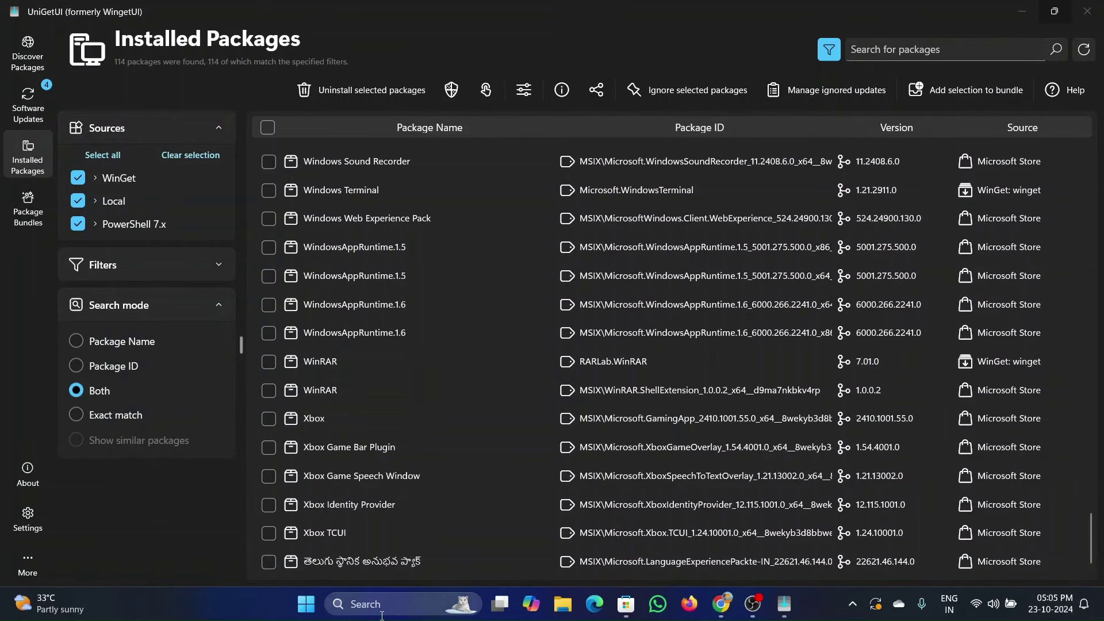
Step: Search Windows for "zoom" to check whether the app is still installed
click(307, 604)
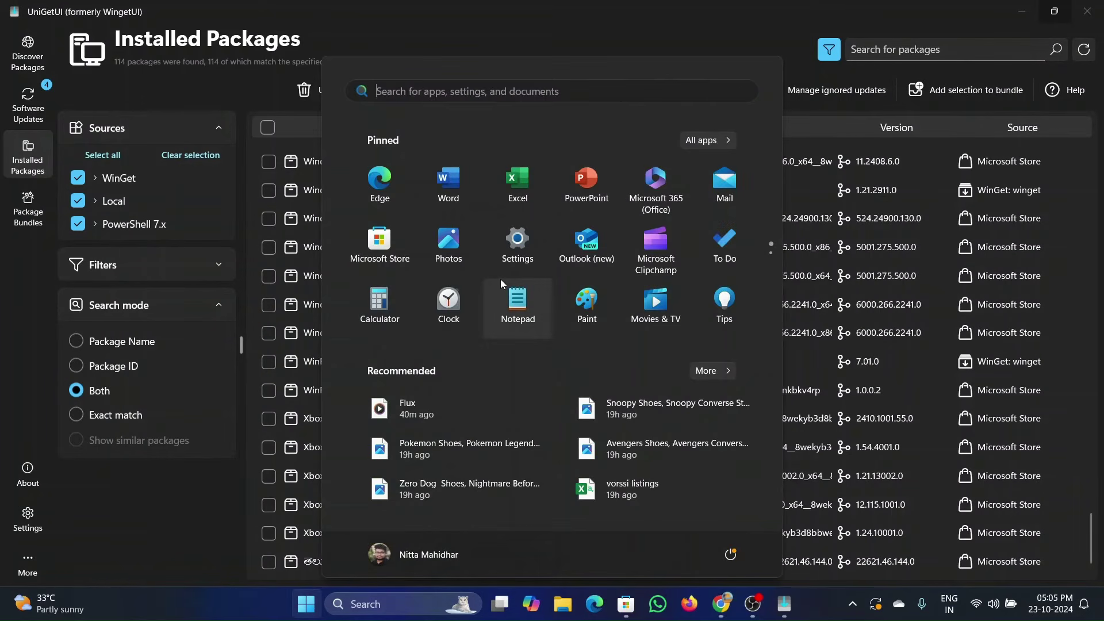
text(zoom)
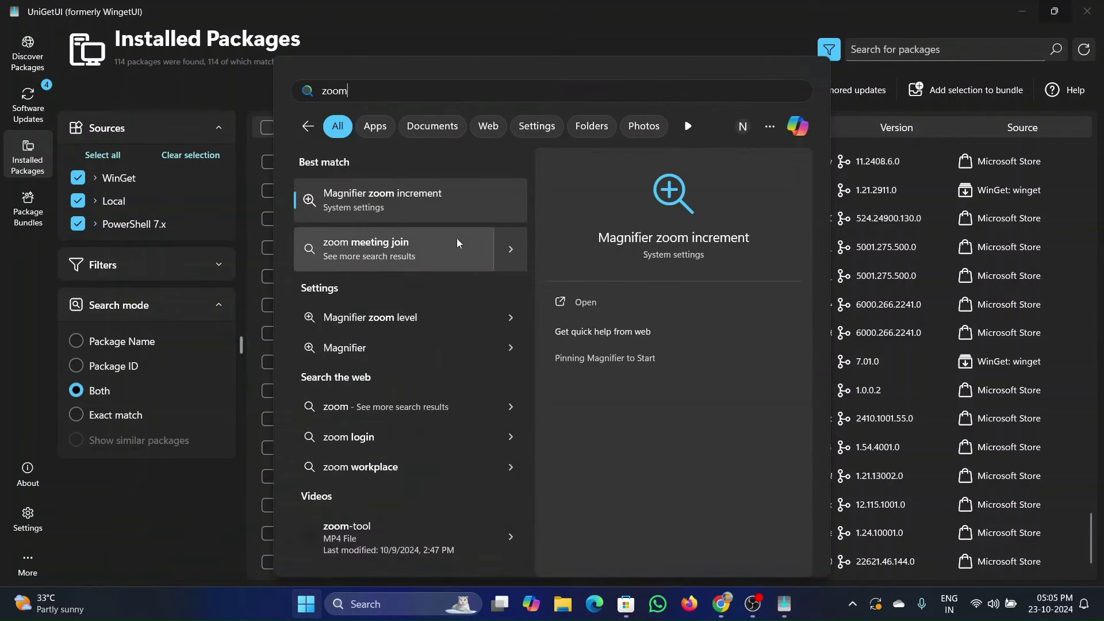
click(308, 603)
scroll(543, 422, up, 2)
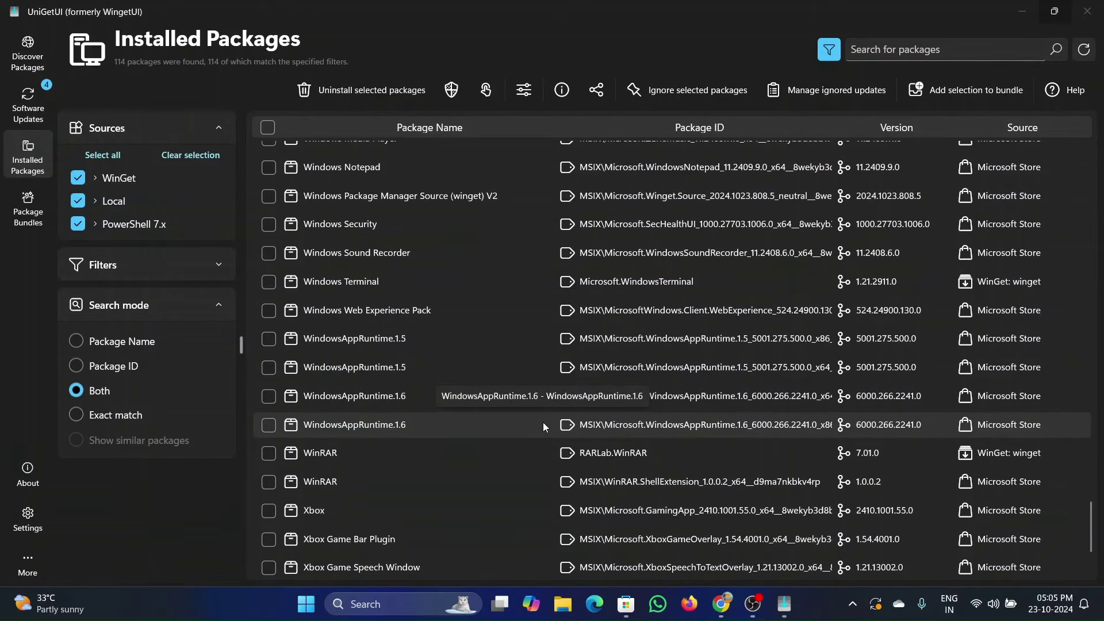
Step: View the empty package bundle, then select all installed packages and add them to the bundle
click(45, 215)
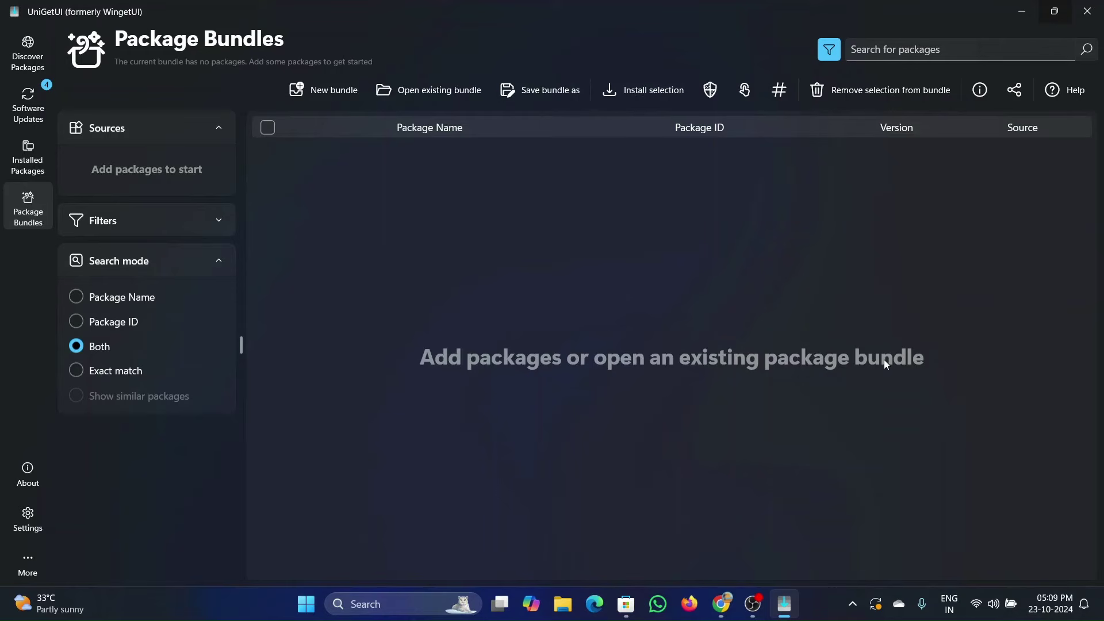
click(23, 163)
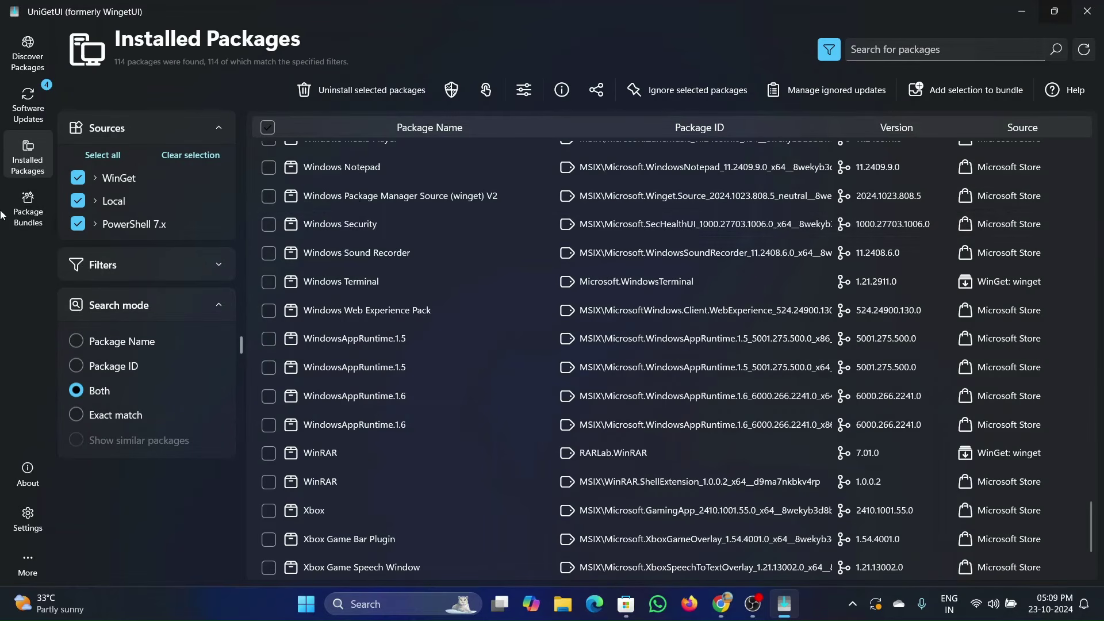
click(273, 125)
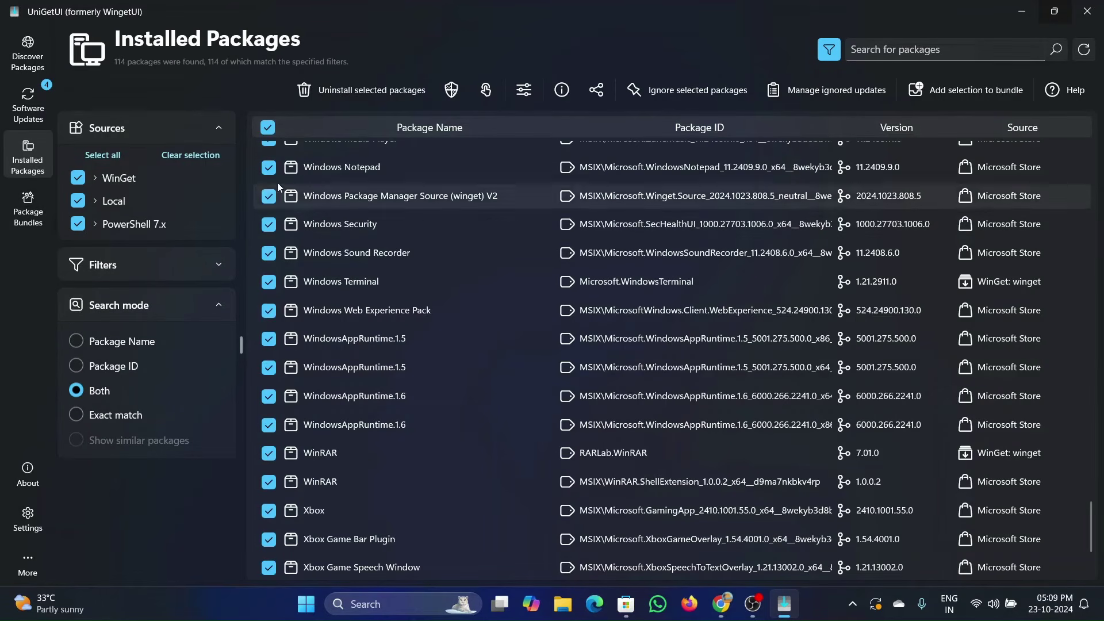
click(966, 89)
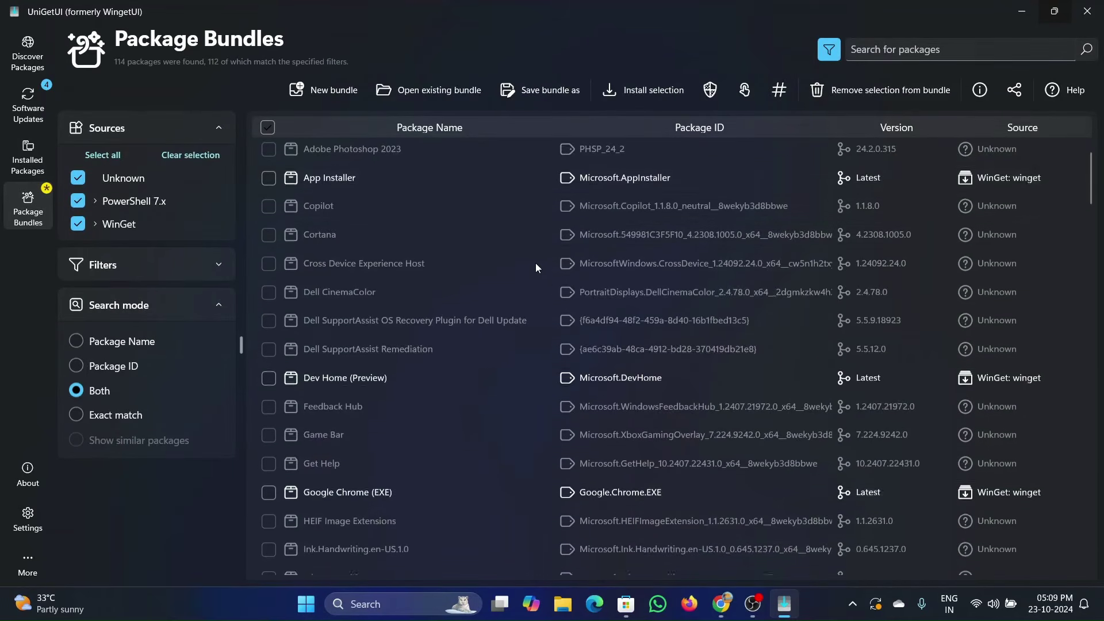
Step: Look through the whole list of packages in the bundle, comparing their versions and sources
scroll(540, 268, down, 5)
scroll(544, 275, down, 12)
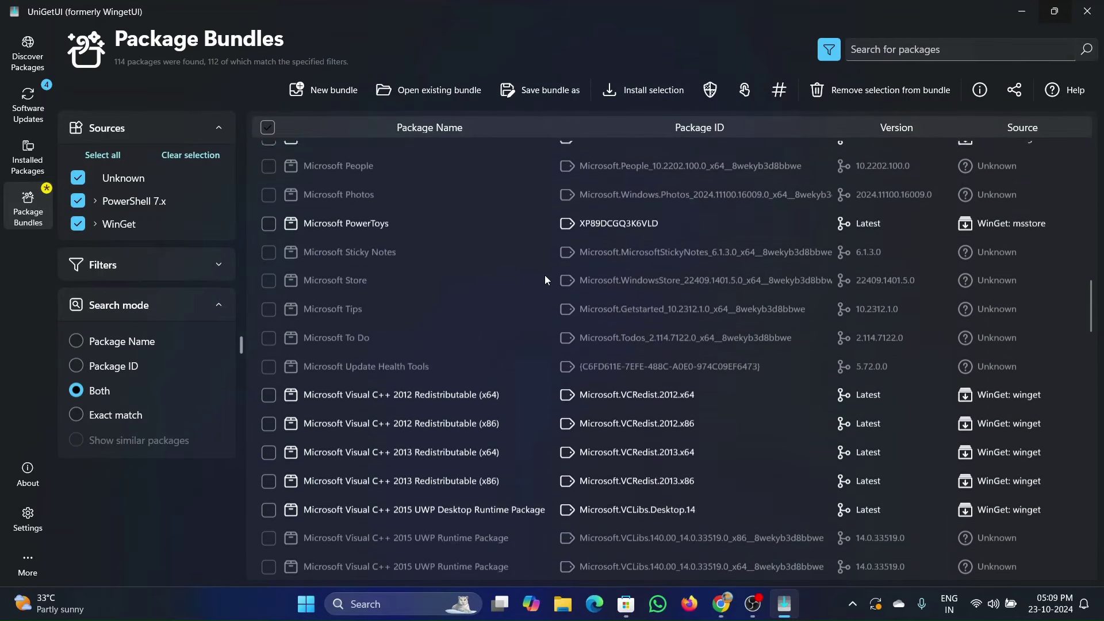
scroll(544, 275, down, 15)
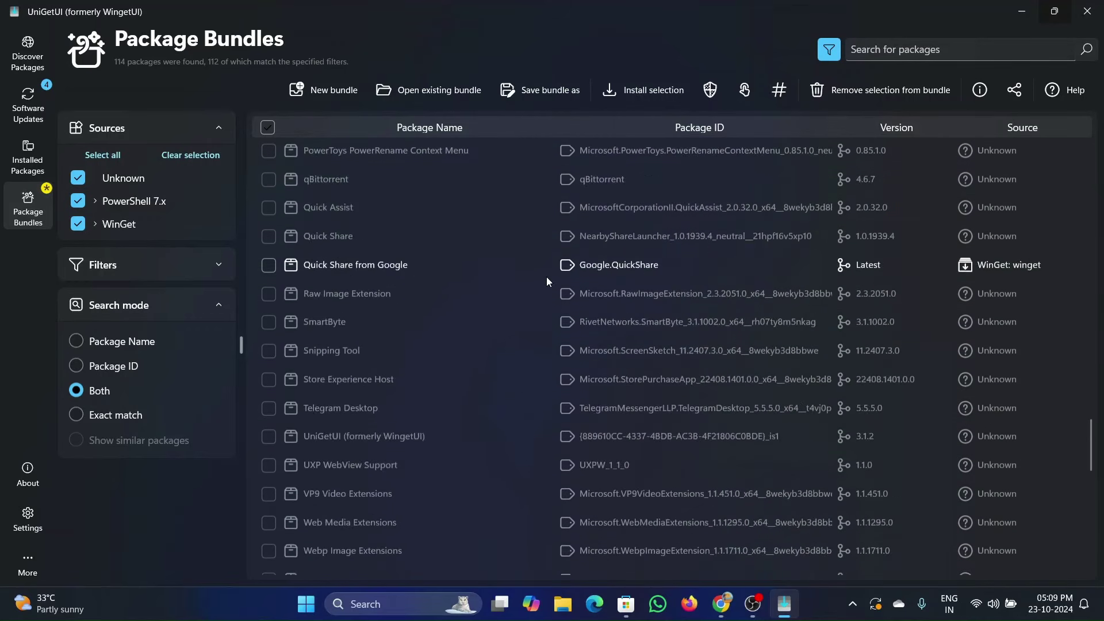
scroll(537, 368, down, 3)
scroll(549, 444, up, 18)
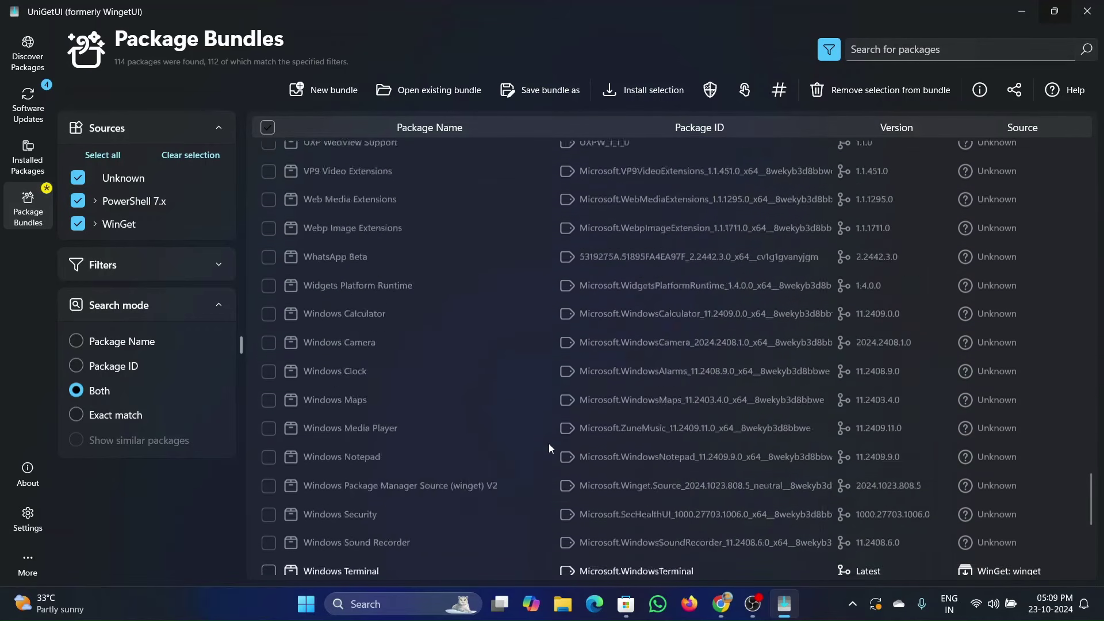
scroll(550, 443, up, 20)
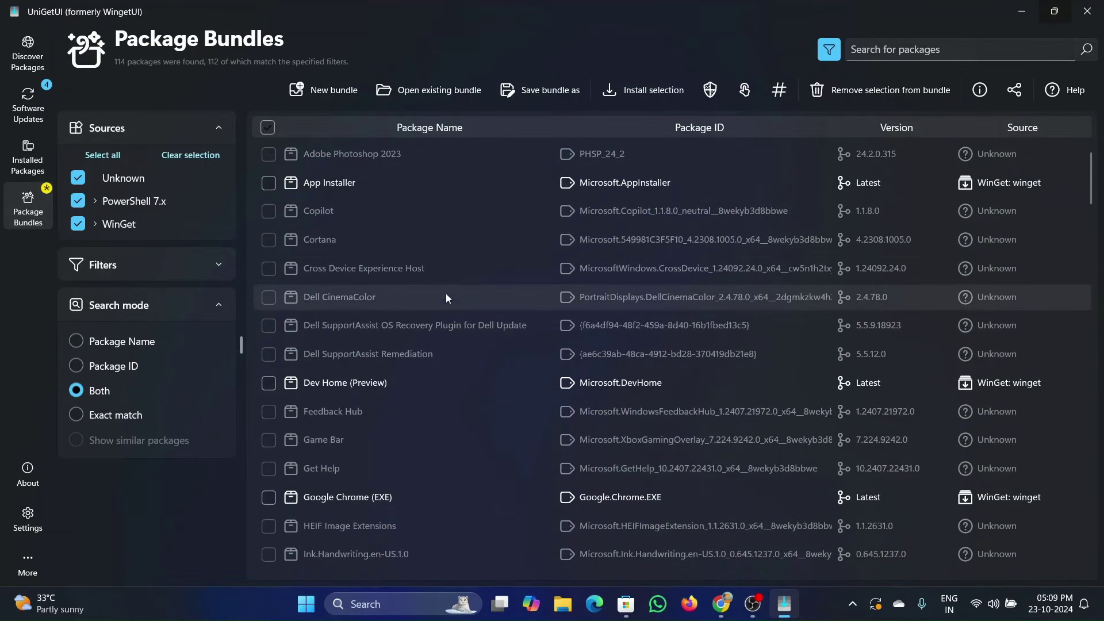
Step: Add the Microsoft Store version of Zoom Workplace from Discover Packages to the package bundle, and look for it in the bundle's list
click(38, 60)
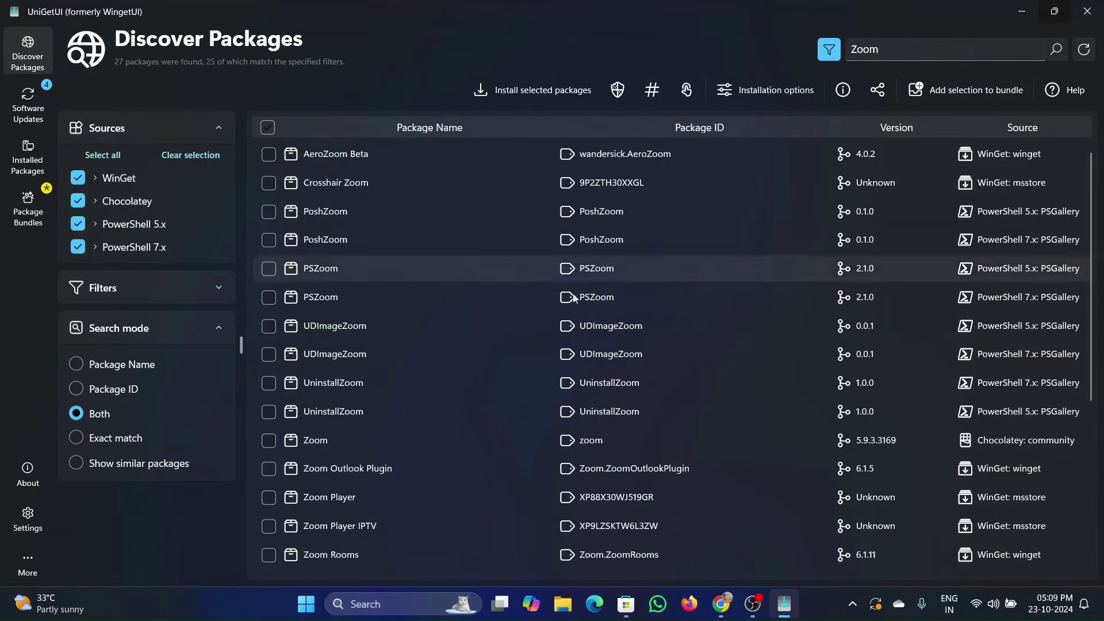
scroll(449, 342, down, 4)
scroll(450, 345, down, 1)
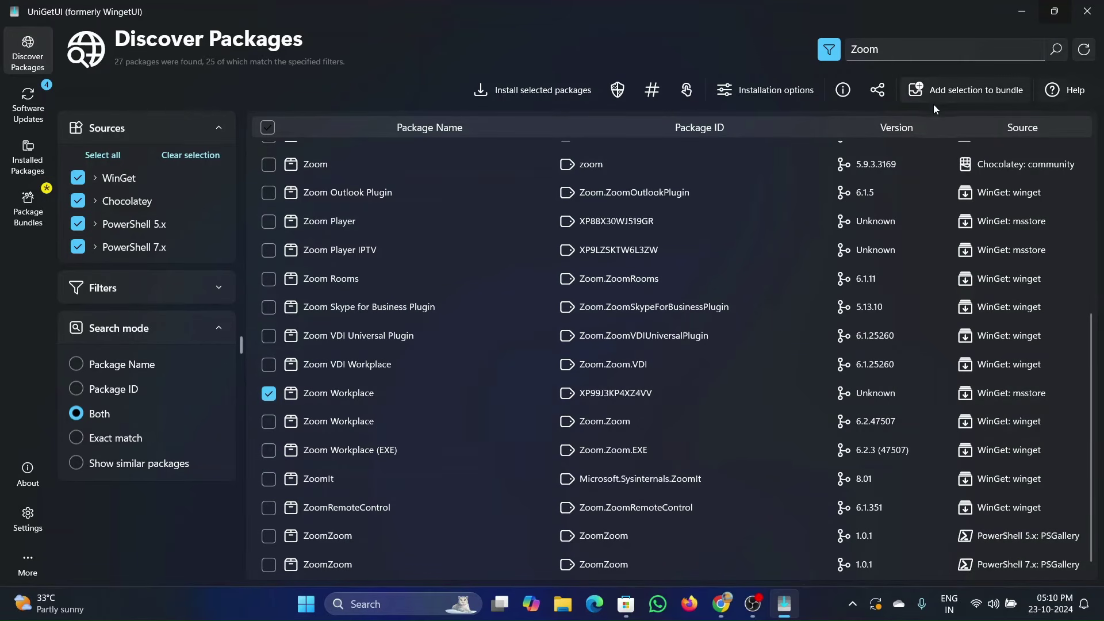
click(973, 91)
scroll(650, 319, down, 15)
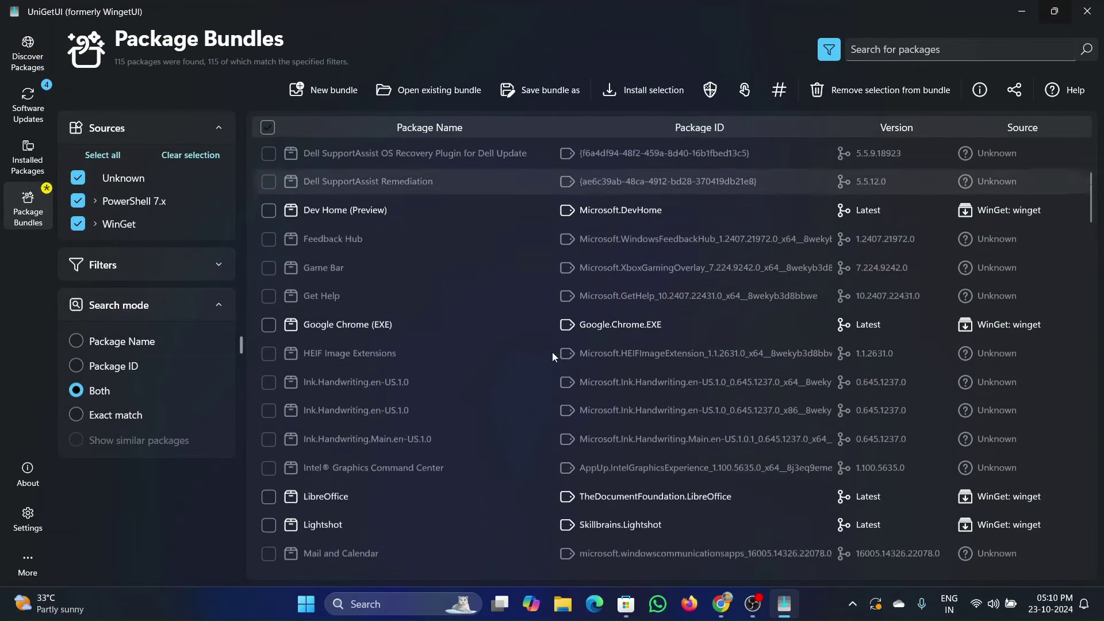
scroll(759, 344, down, 18)
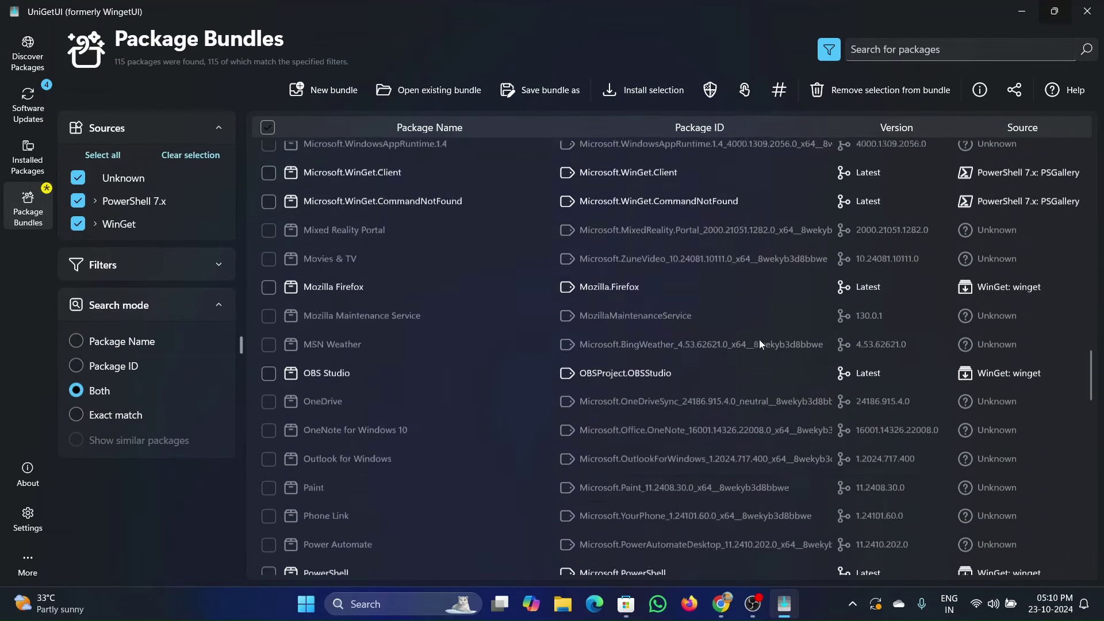
scroll(759, 339, down, 2)
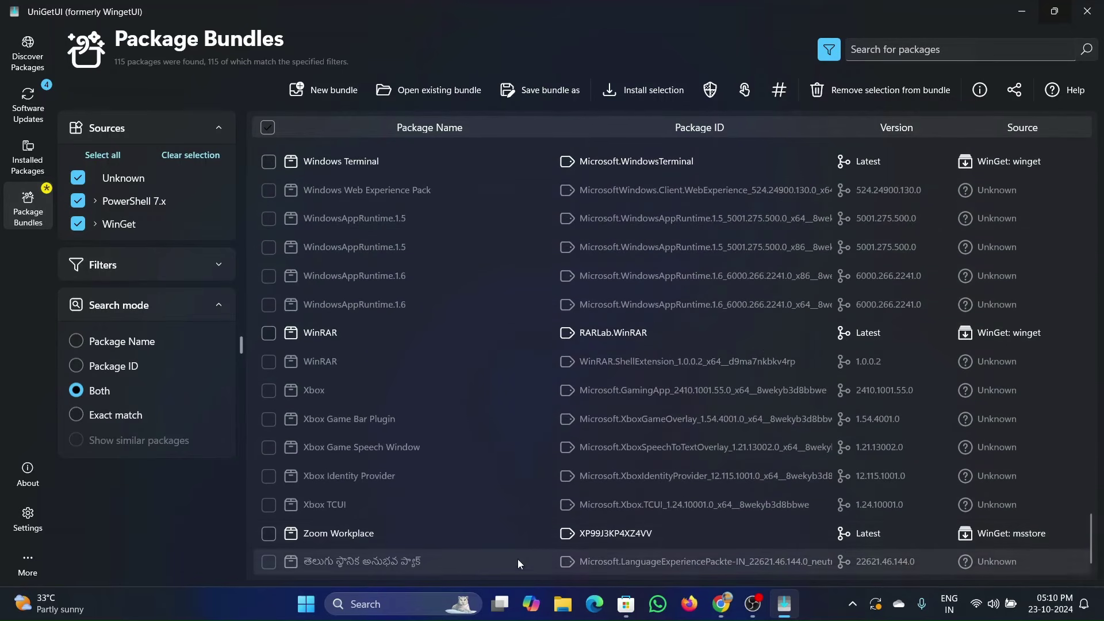
scroll(535, 478, up, 12)
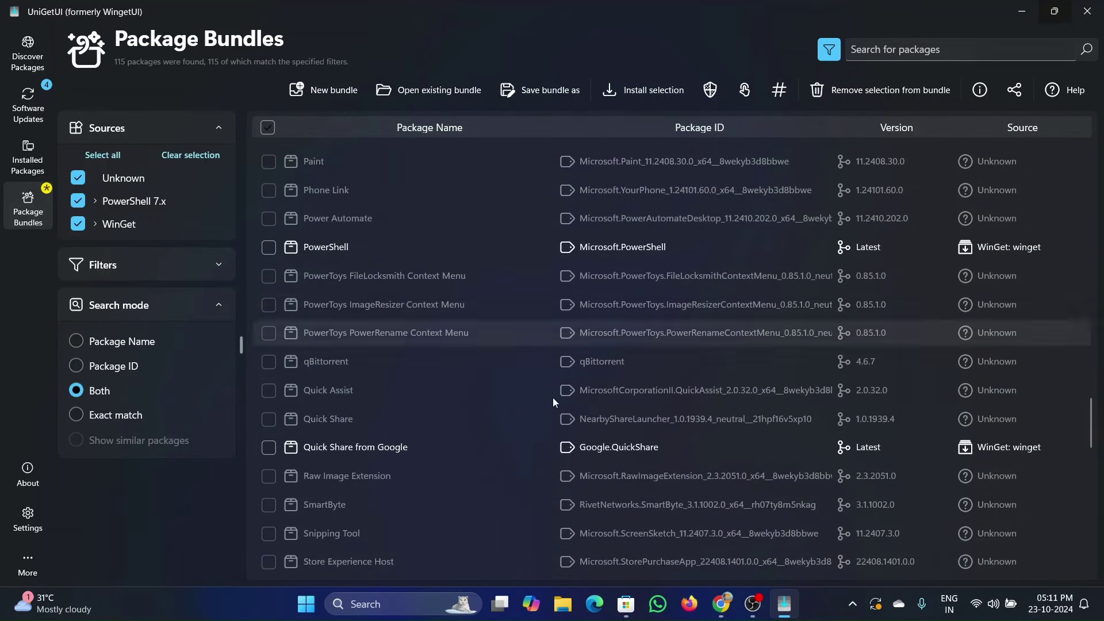
Step: Save the package bundle to the D: drive as a .ubundle file named Package bundle
click(543, 89)
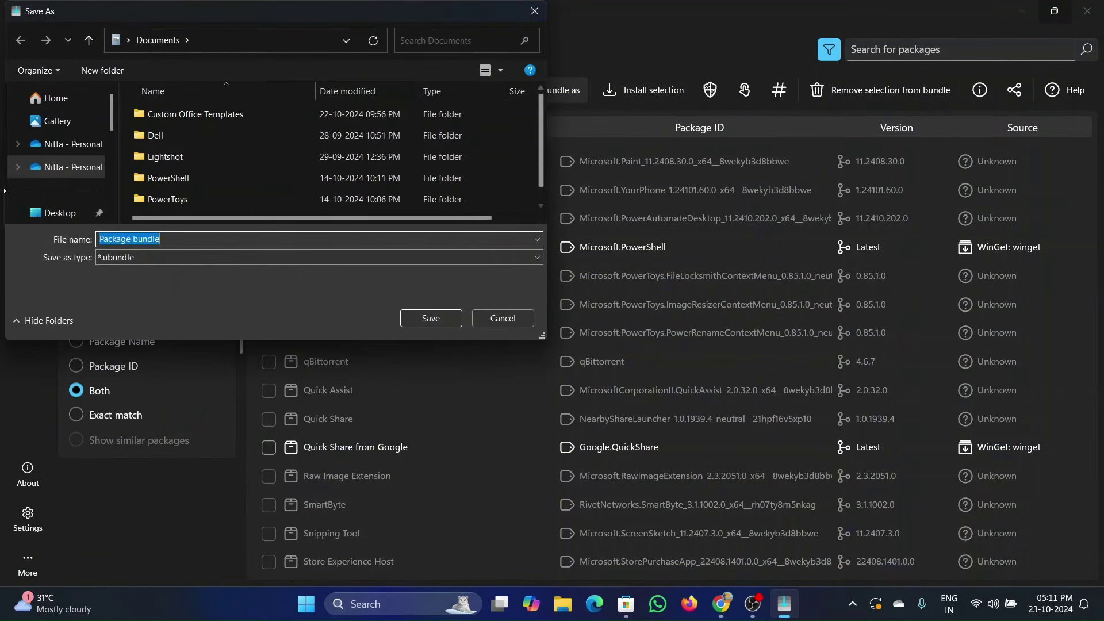
scroll(69, 156, up, 5)
scroll(69, 153, down, 3)
click(86, 165)
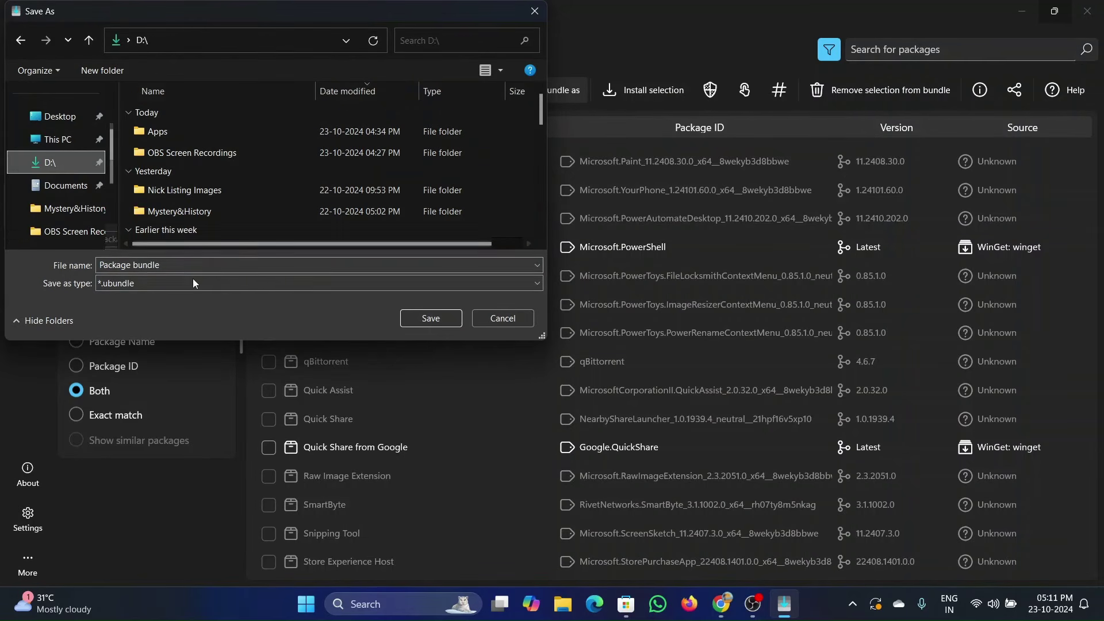
click(413, 316)
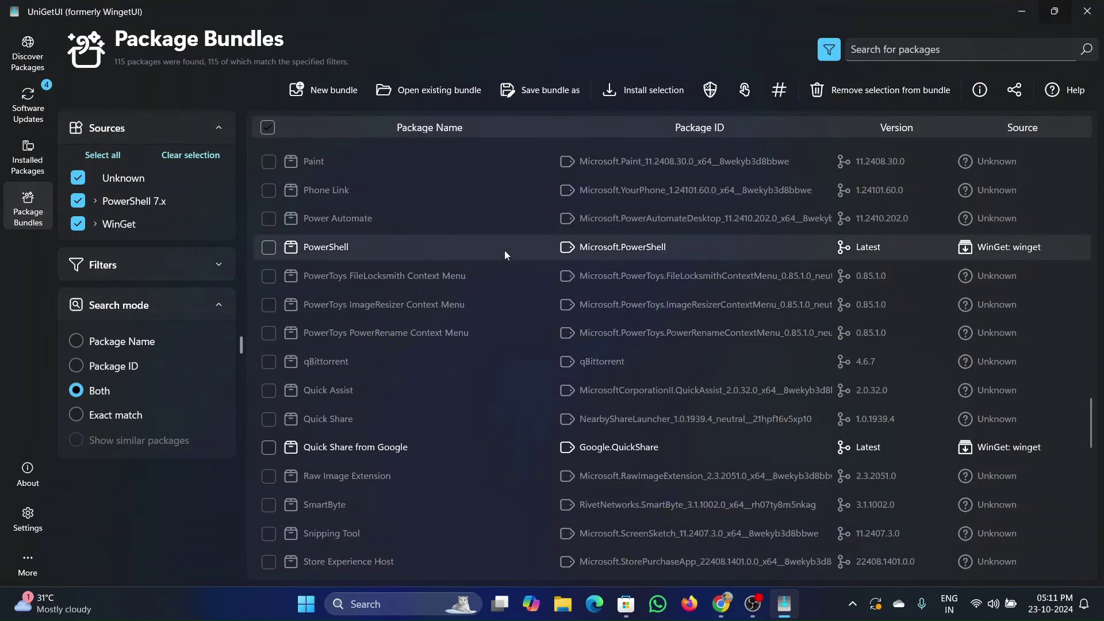
Step: Switch to File Explorer and look for the saved Package bundle file on the D: drive
key(super+e)
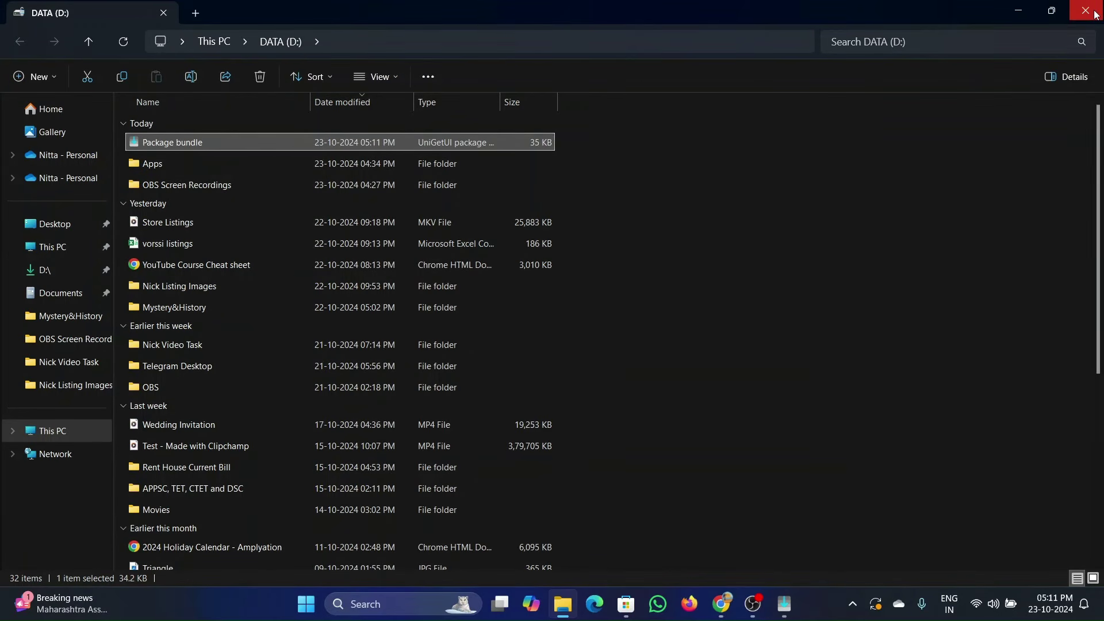
key(Return)
scroll(440, 309, up, 15)
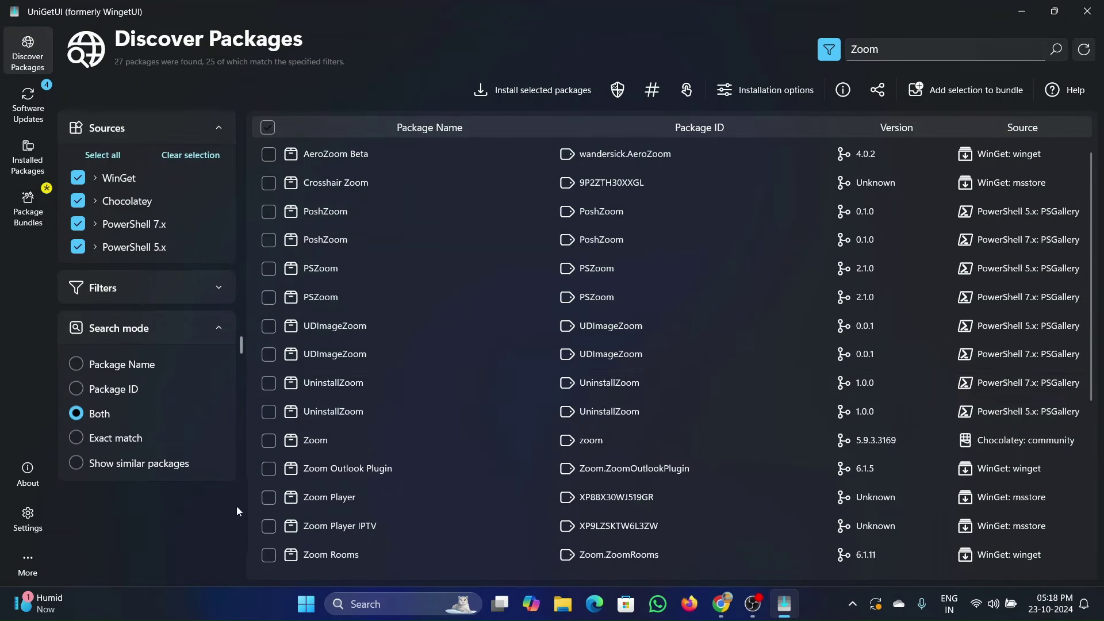
Step: Open the UniGetUI settings, view the general preferences, and collapse that section again
click(28, 521)
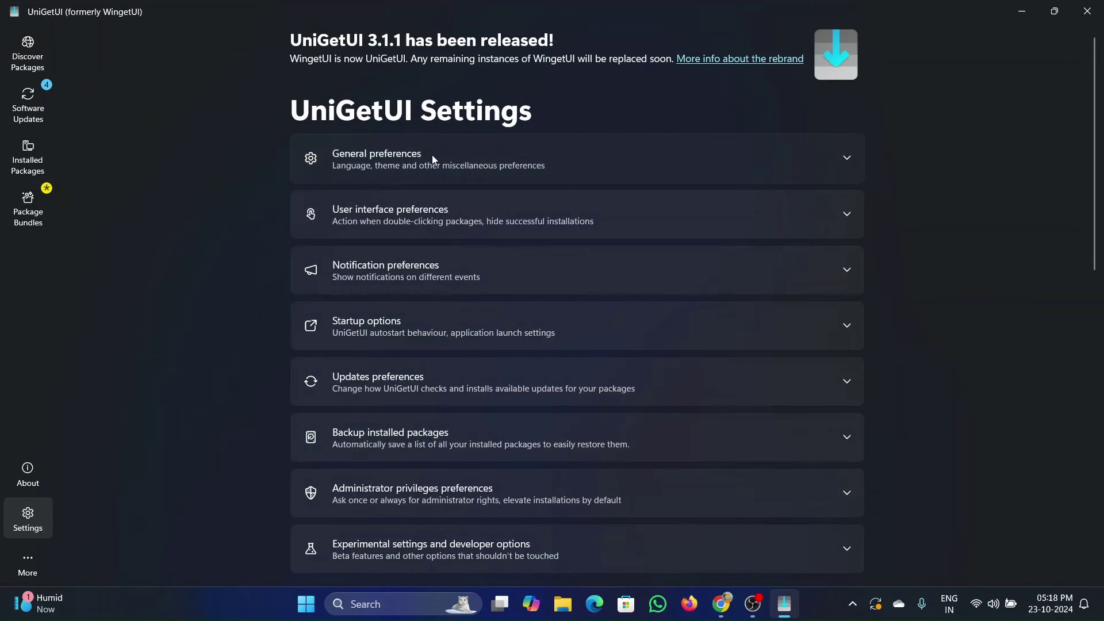
click(432, 157)
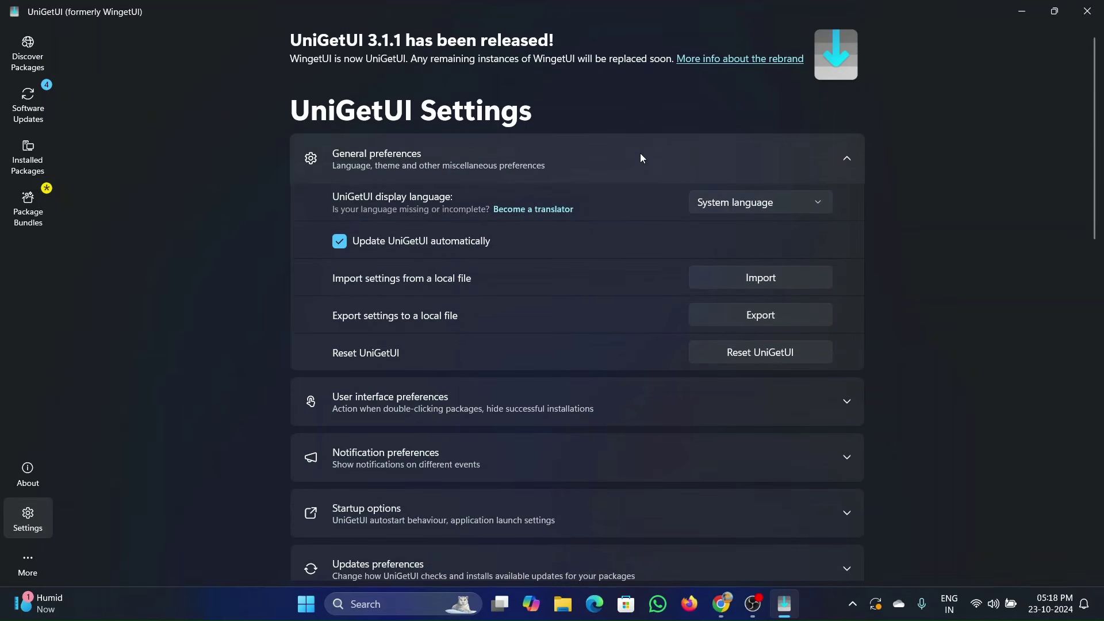
click(642, 158)
Step: Expand the updates preferences to view the update check interval and the automatic update installation option, and collapse the section
scroll(384, 253, down, 5)
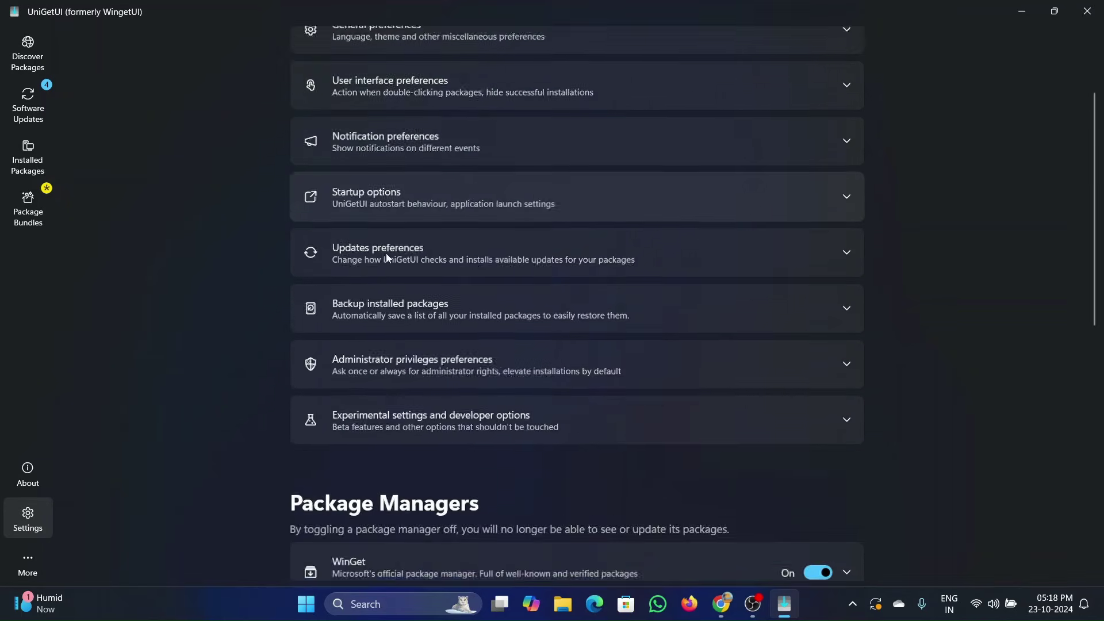
click(410, 241)
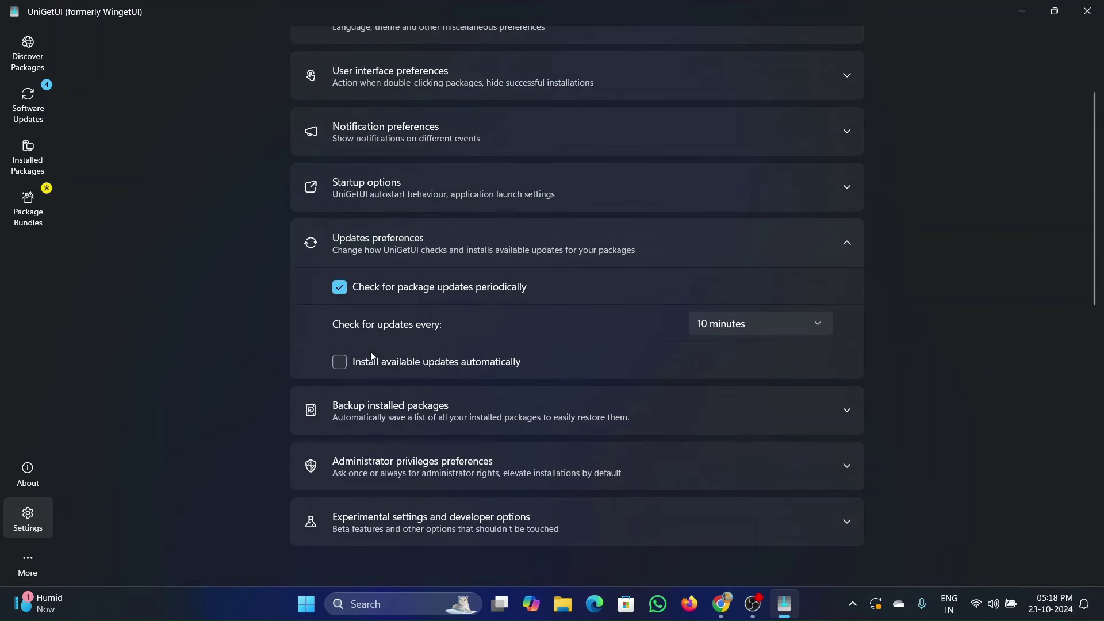
click(344, 365)
click(354, 365)
click(334, 241)
Step: Look through the Package Managers section of the settings, including the toggles for WinGet, Scoop, Chocolatey, Npm and Pip
scroll(390, 213, down, 5)
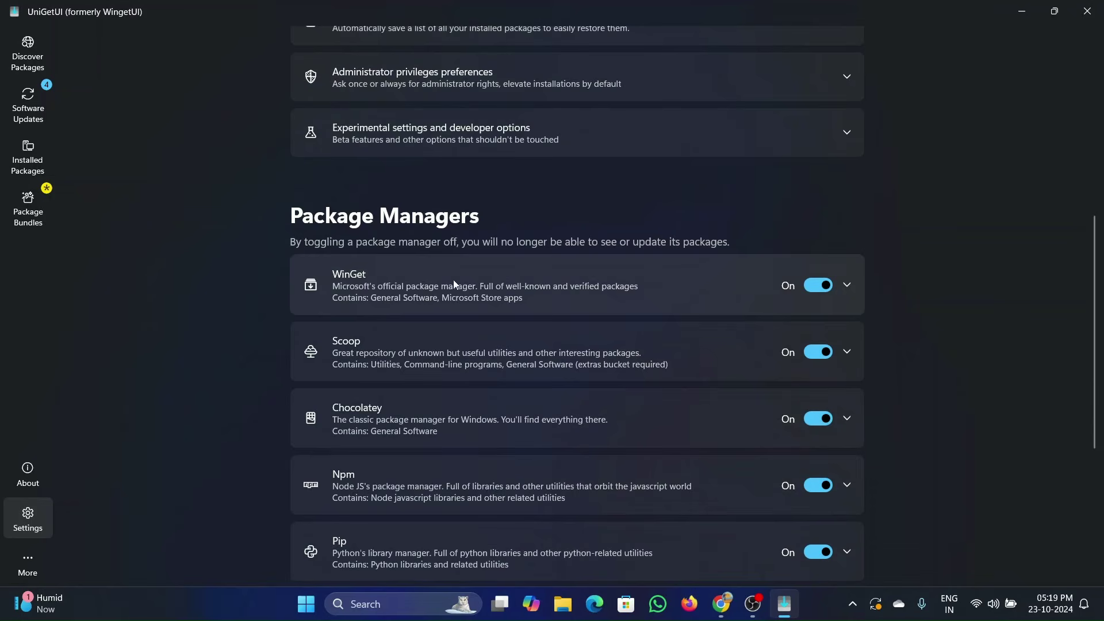
scroll(464, 357, down, 4)
scroll(562, 481, up, 7)
scroll(554, 451, down, 6)
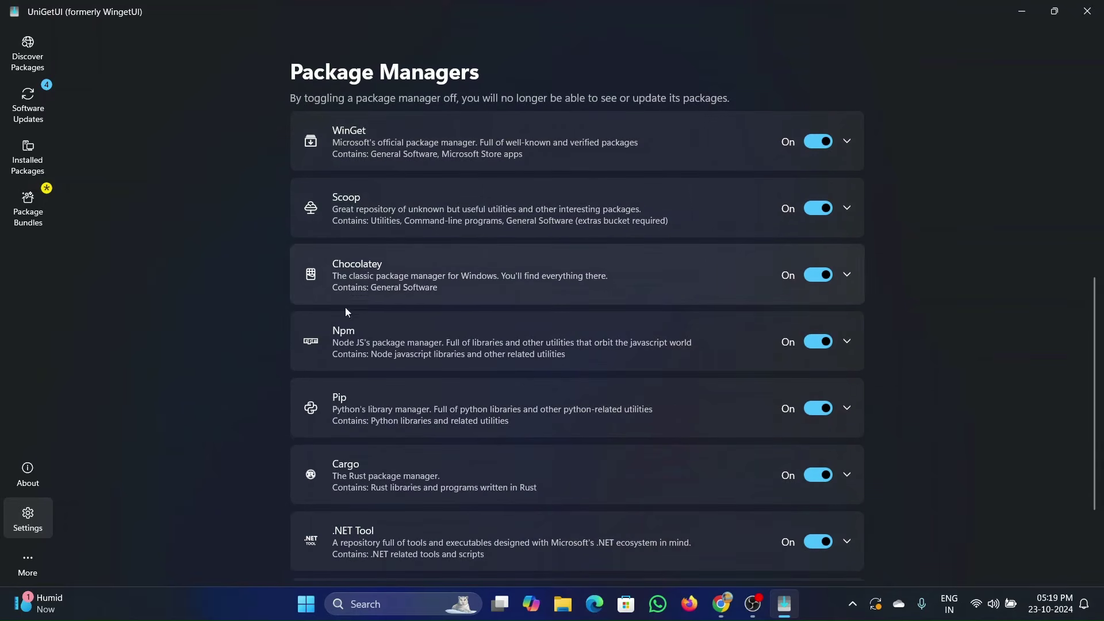
scroll(516, 526, down, 2)
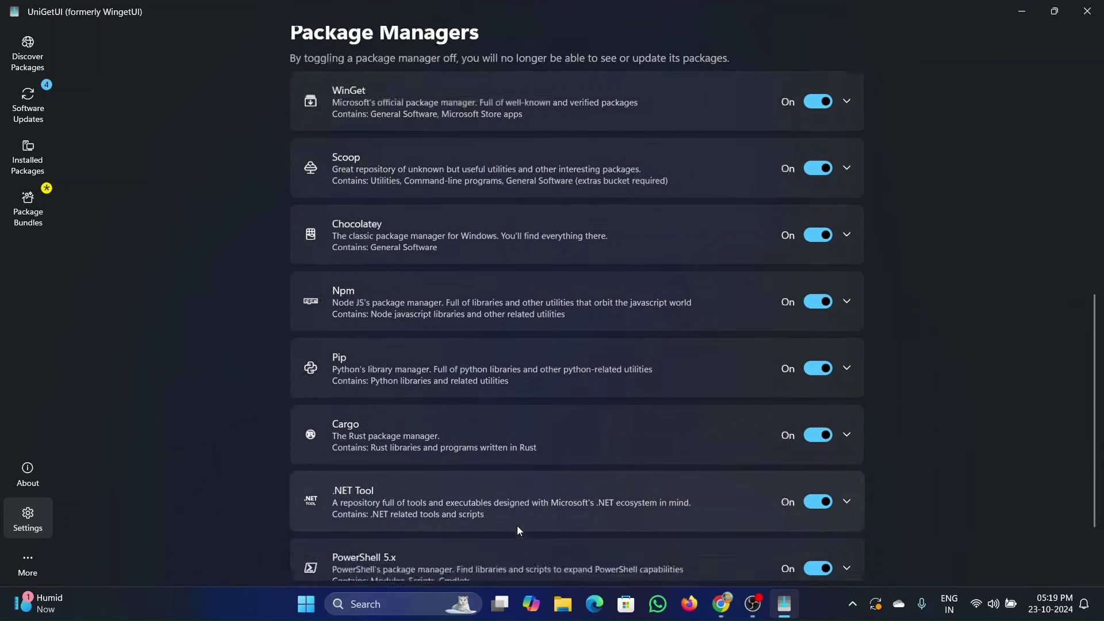
scroll(440, 541, up, 4)
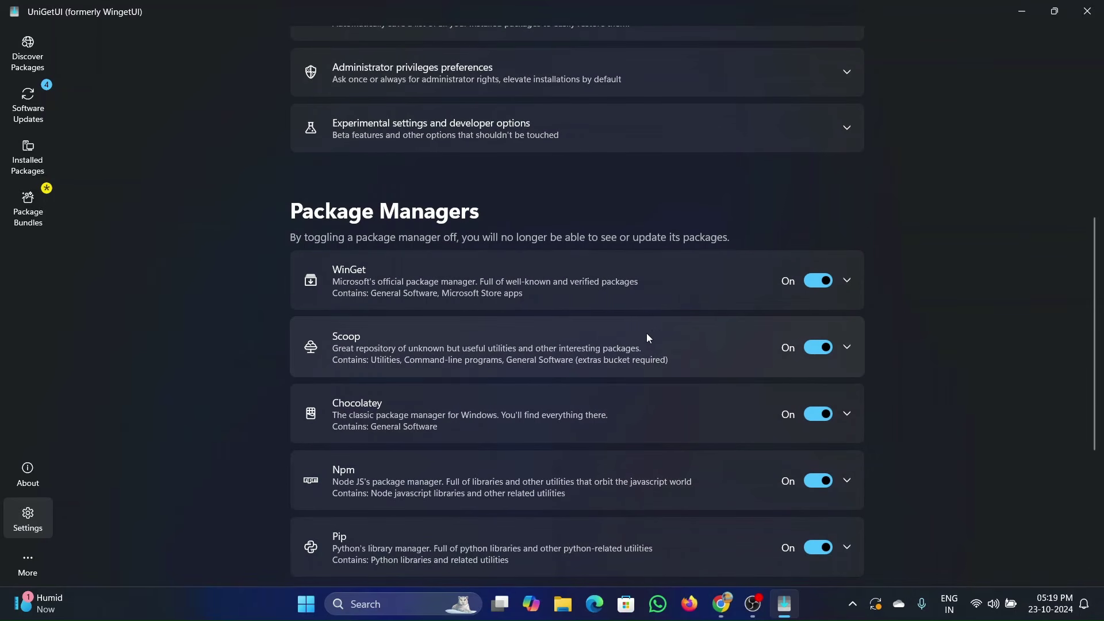
scroll(638, 331, up, 2)
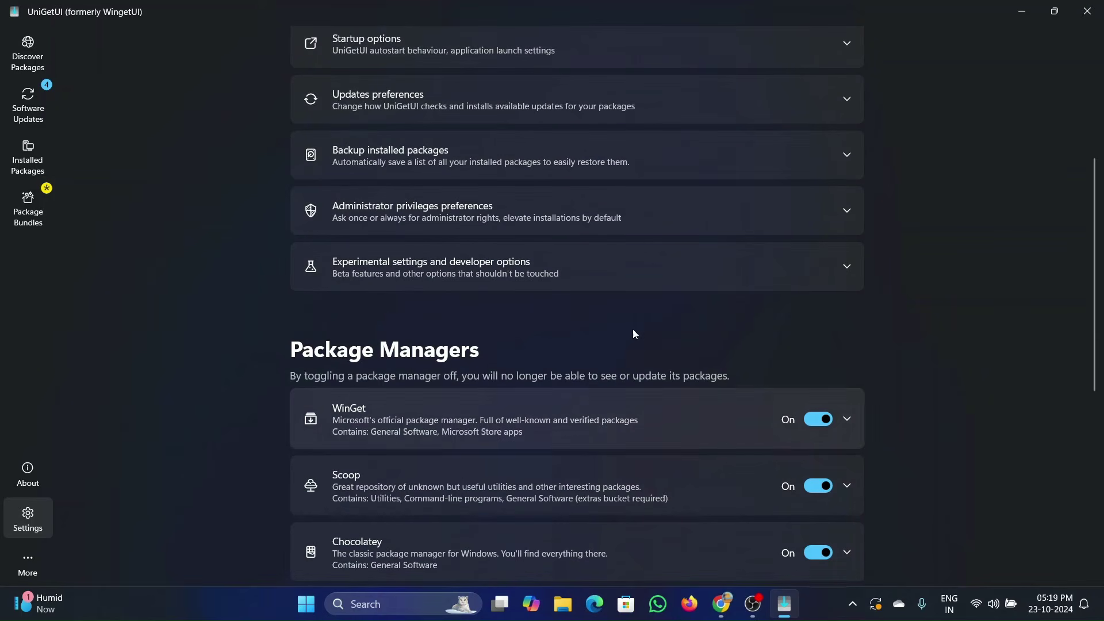
Step: Return to Discover Packages and clear the Zoom search
click(33, 69)
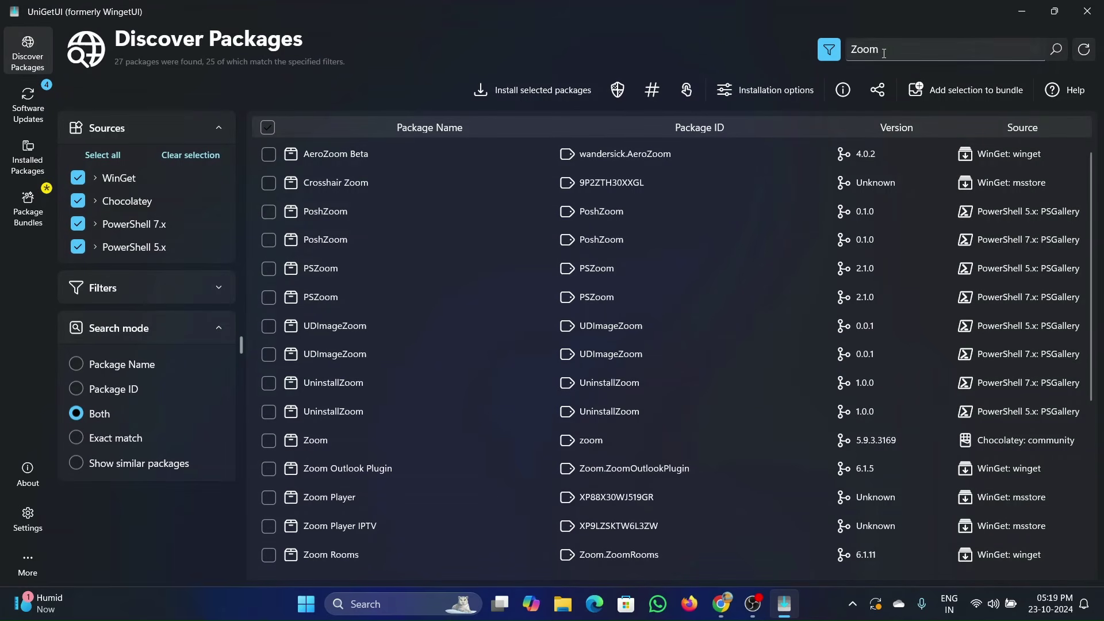
click(884, 52)
key(ctrl+a)
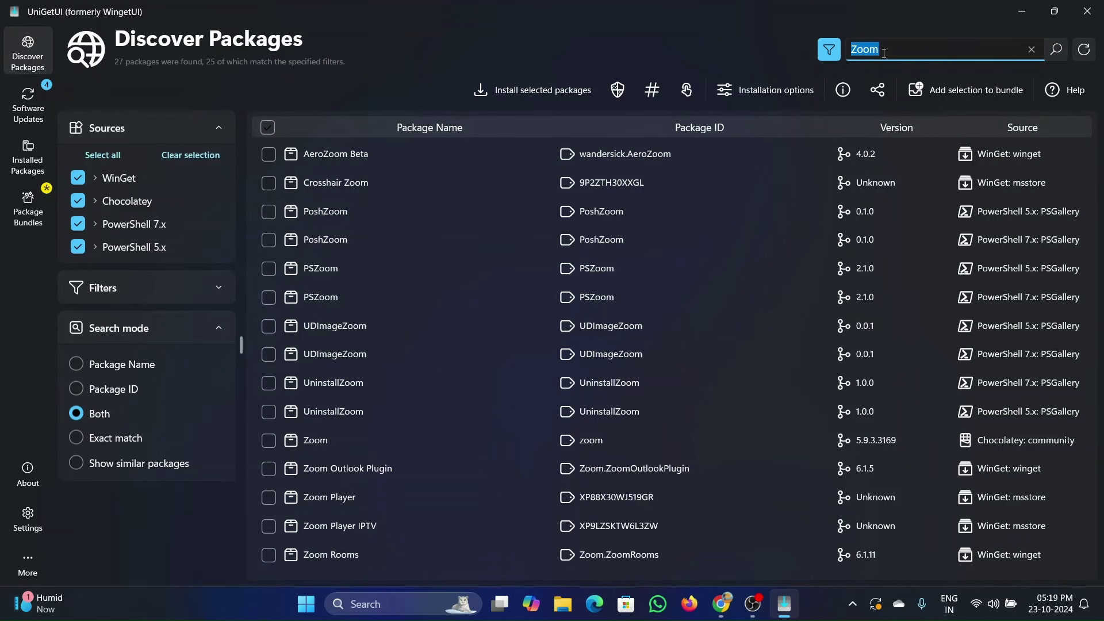
key(BackSpace)
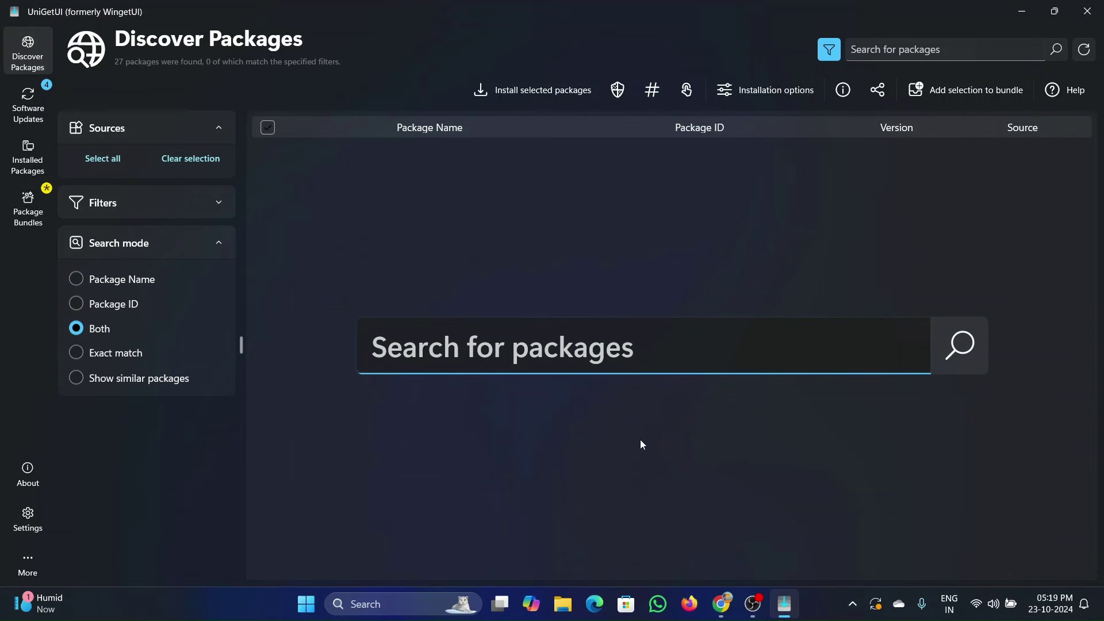